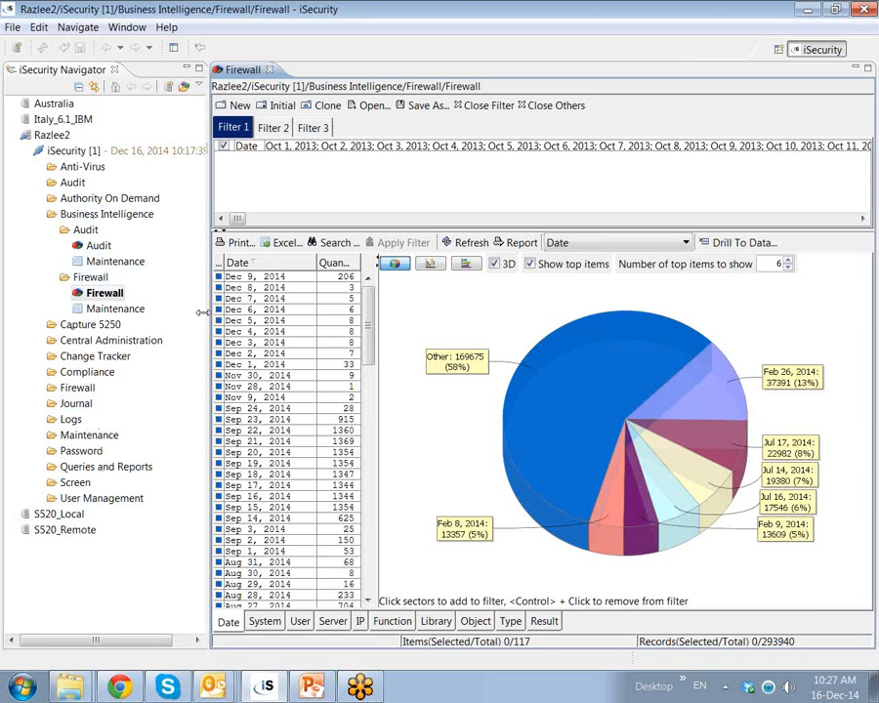
Step: Widen the Firewall view and filter the records to Sep 24, 23, 3, 2 and 1, 2014
left_click_drag(206, 311, 70, 315)
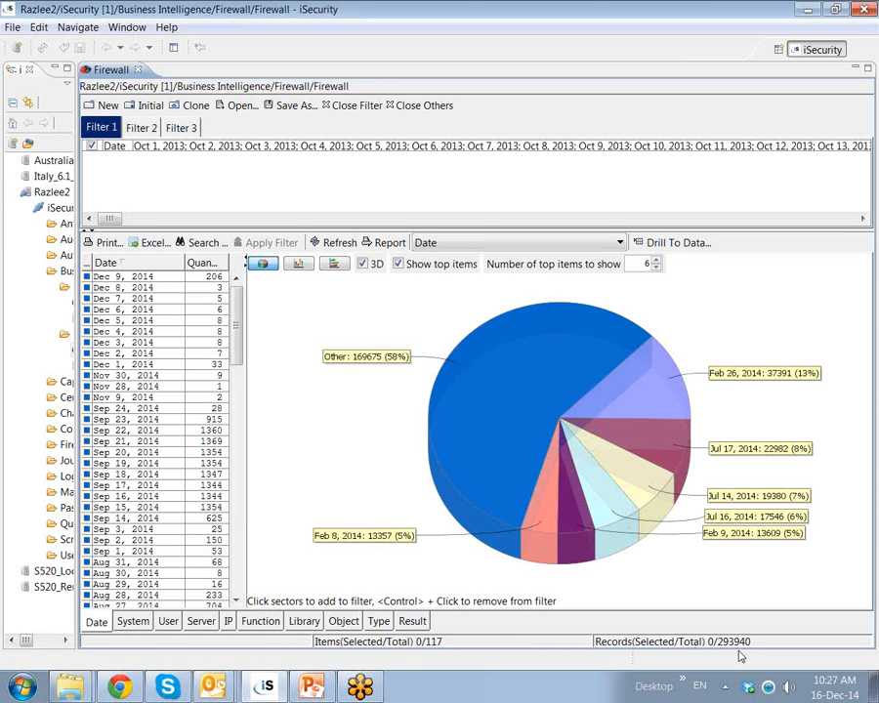
left_click(138, 410)
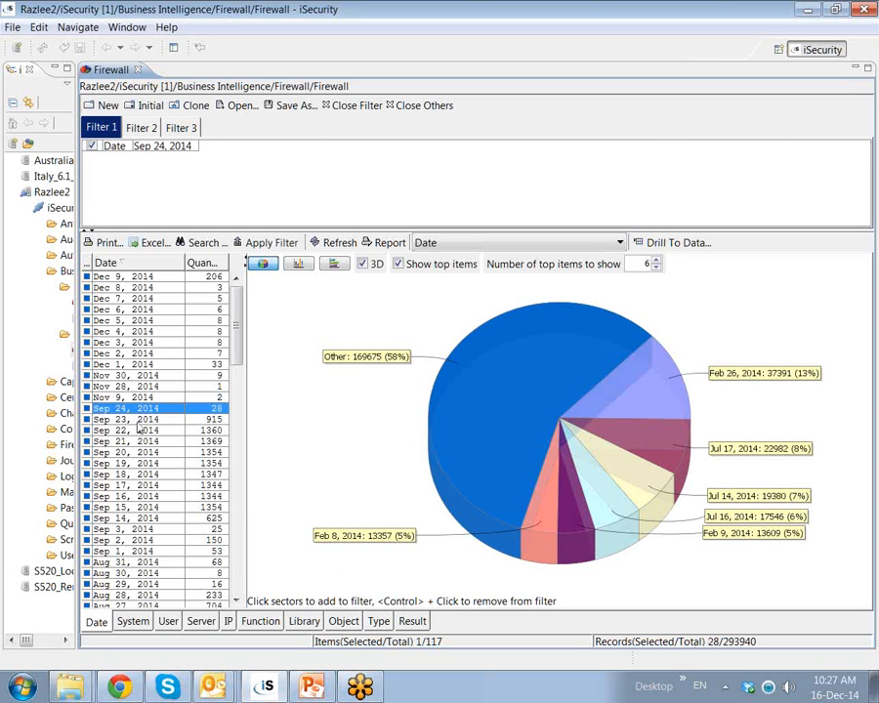
left_click(139, 419, "ctrl")
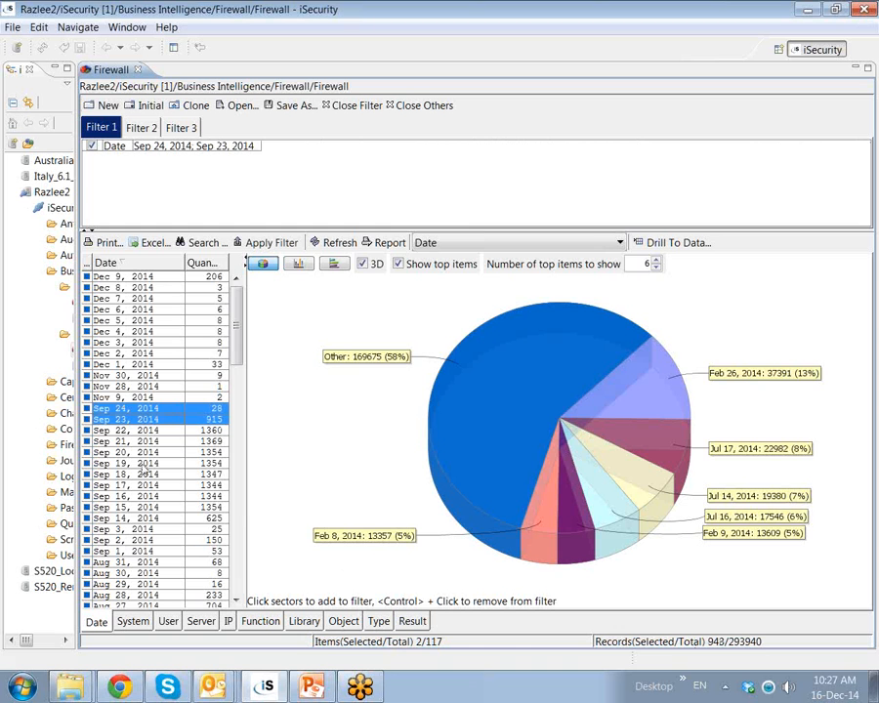
left_click(139, 551, "ctrl")
left_click(144, 541, "ctrl")
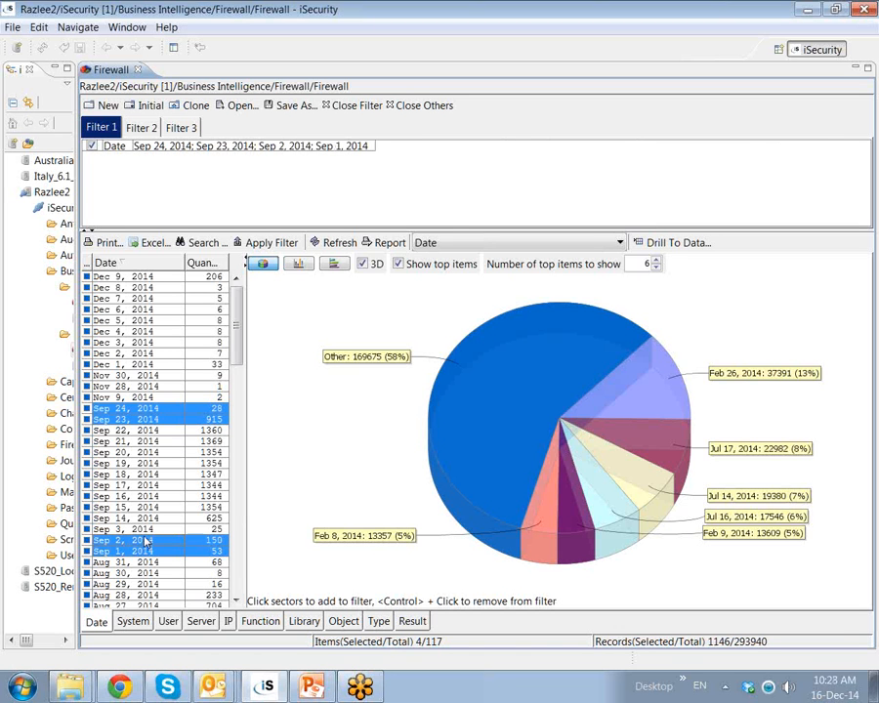
left_click(143, 529, "ctrl")
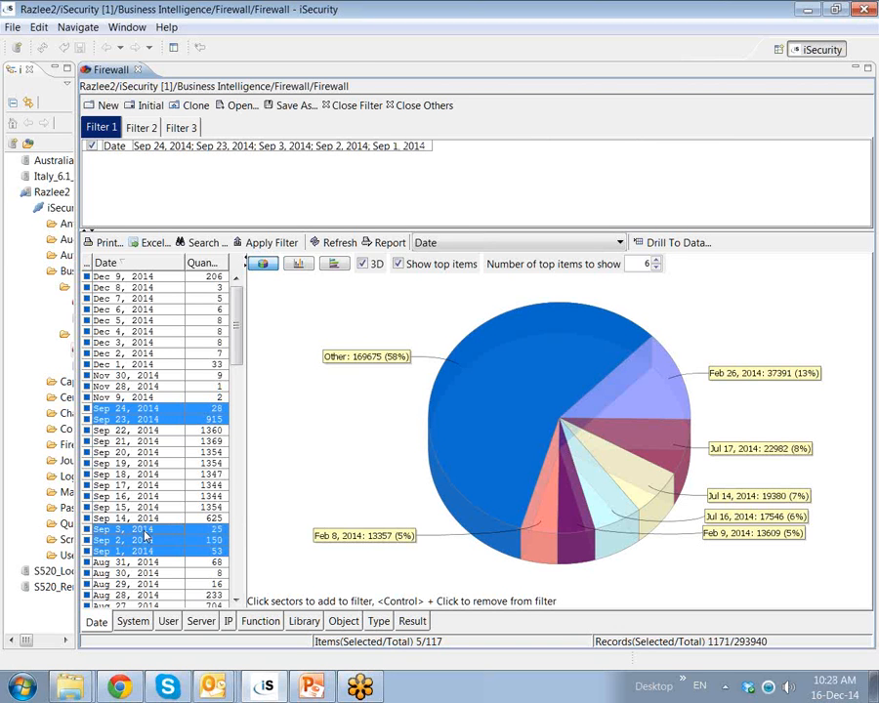
Step: Break the filtered records down by IP, then sort the widened list by descending quantity and finally by ascending IP
left_click(229, 623)
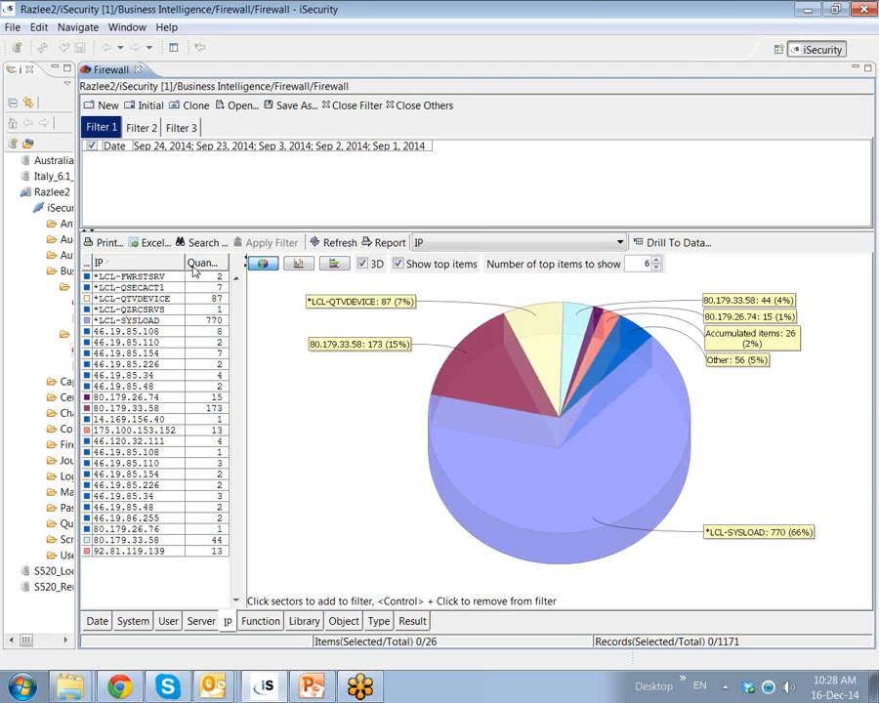
left_click_drag(244, 234, 281, 285)
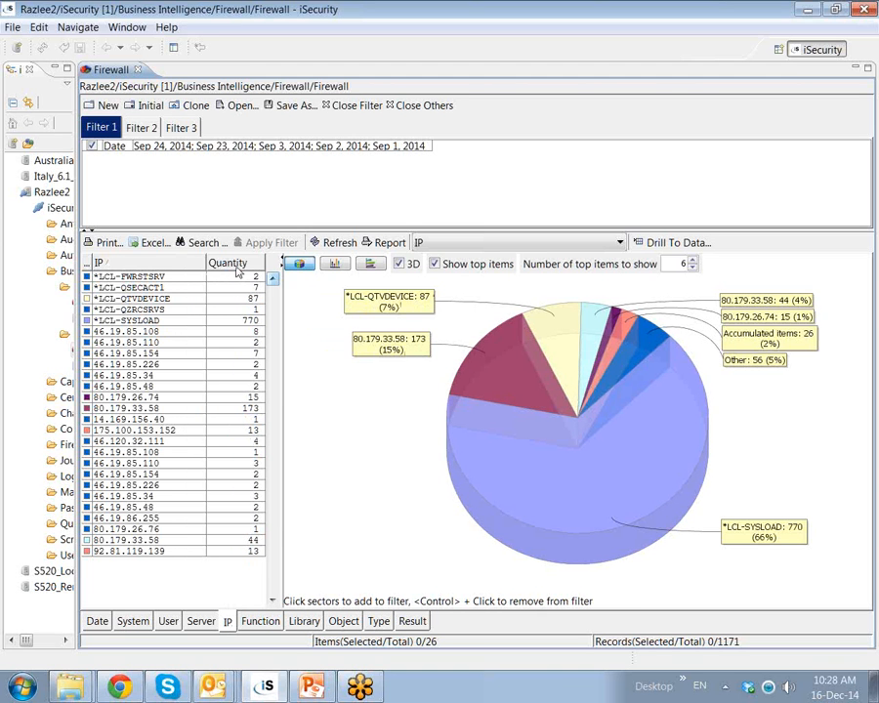
left_click(233, 264)
left_click(232, 264)
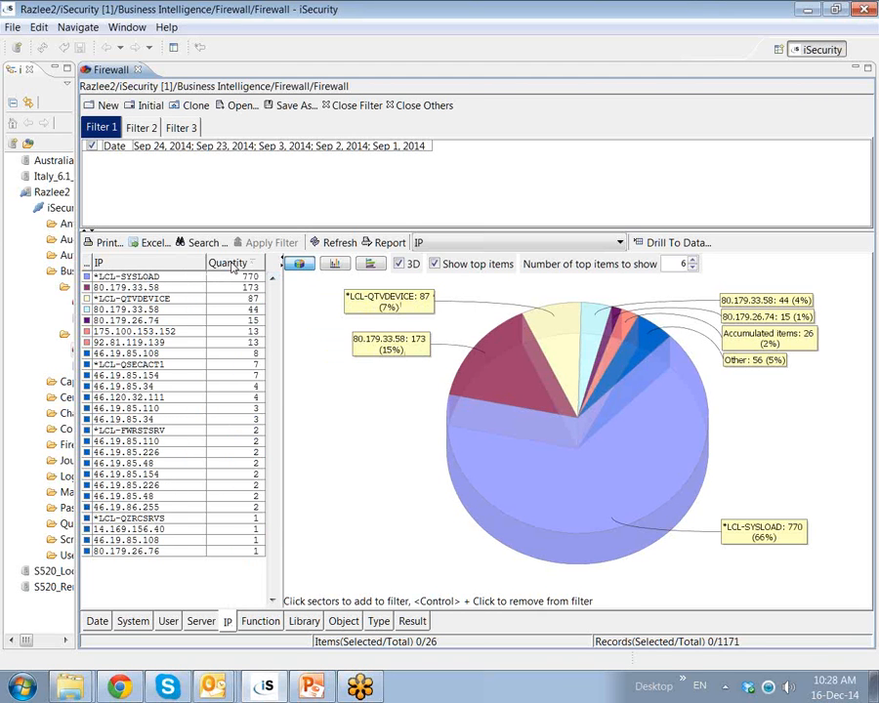
left_click(167, 266)
left_click(167, 266)
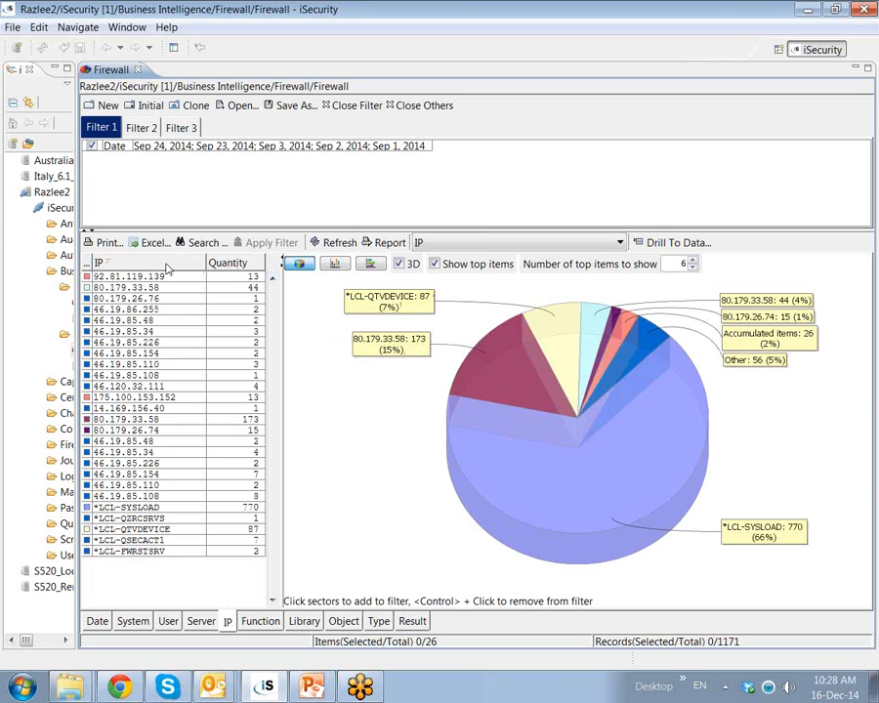
left_click(167, 265)
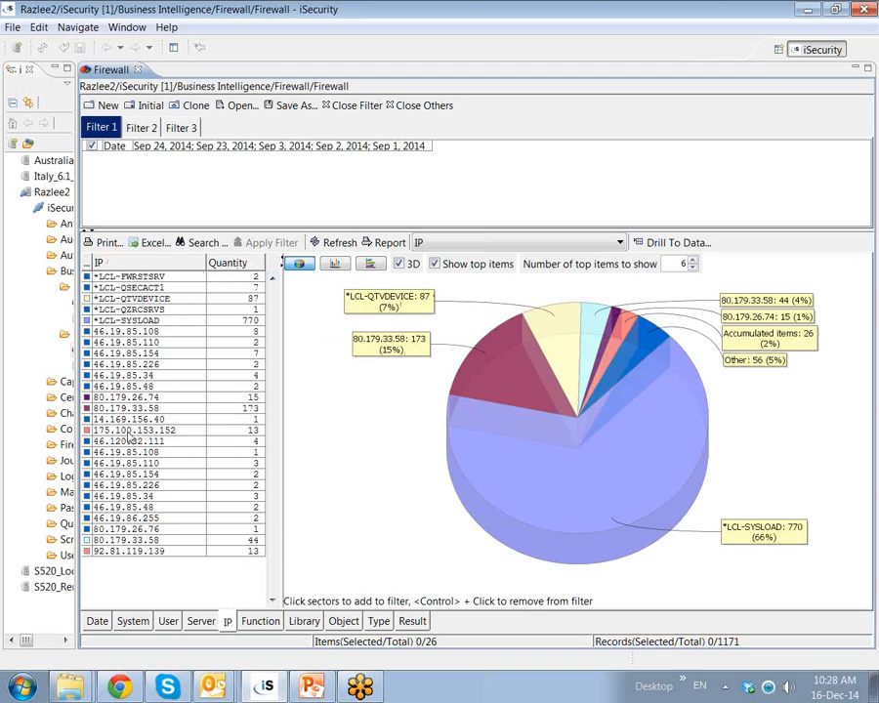
Step: Add every numeric IP address in the list, from 46.19.85.108 through 92.81.119.139, to the filter
left_click(127, 333)
left_click(140, 552, "ctrl")
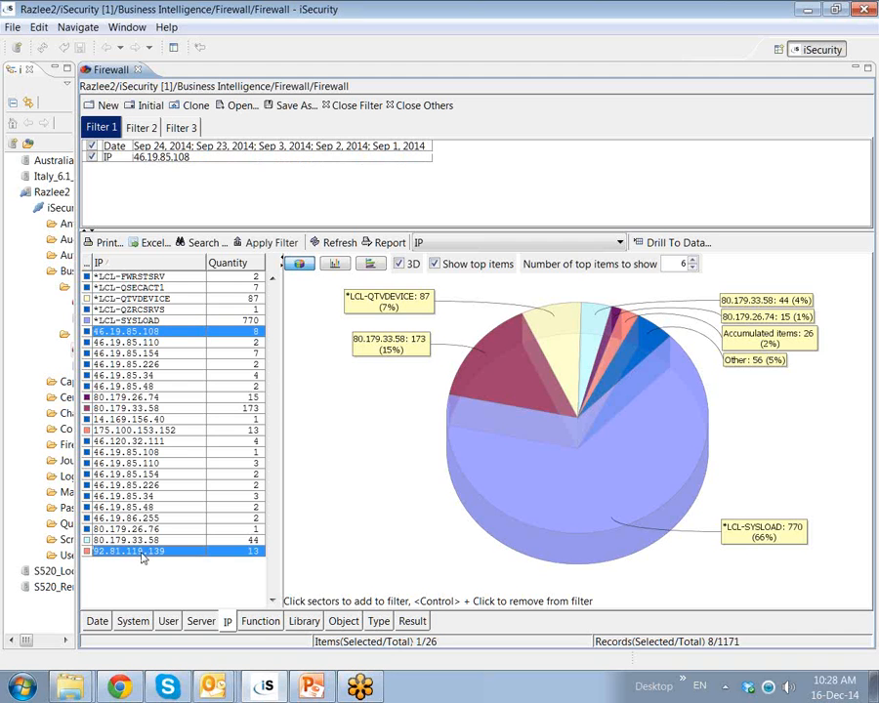
left_click(151, 334, "shift")
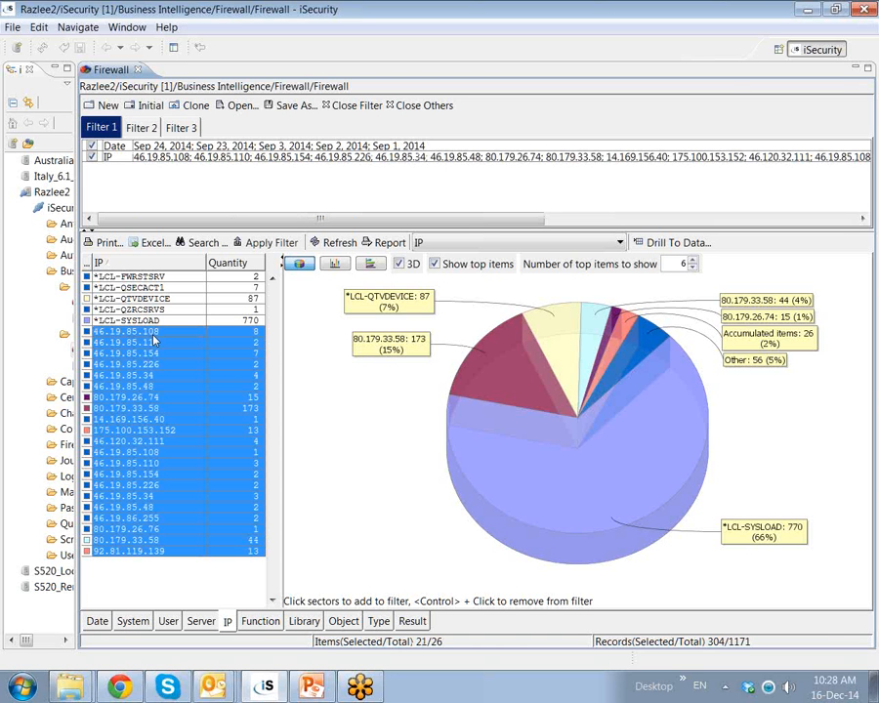
Step: Break the records down by function and filter to all *FTPCLN, *FTPLOG and *FTPSRV entries
left_click(258, 622)
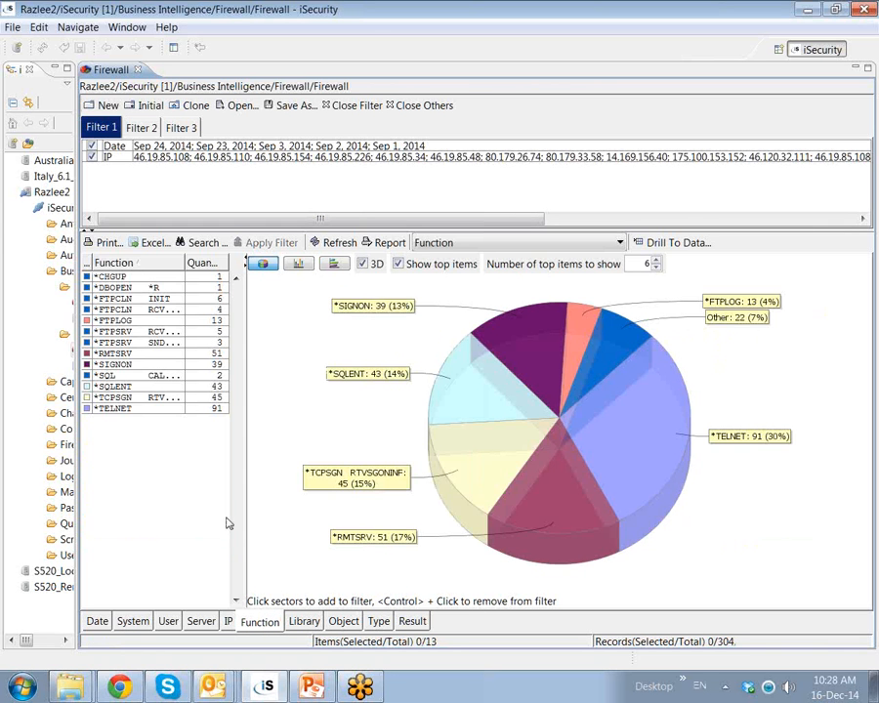
left_click_drag(243, 514, 294, 510)
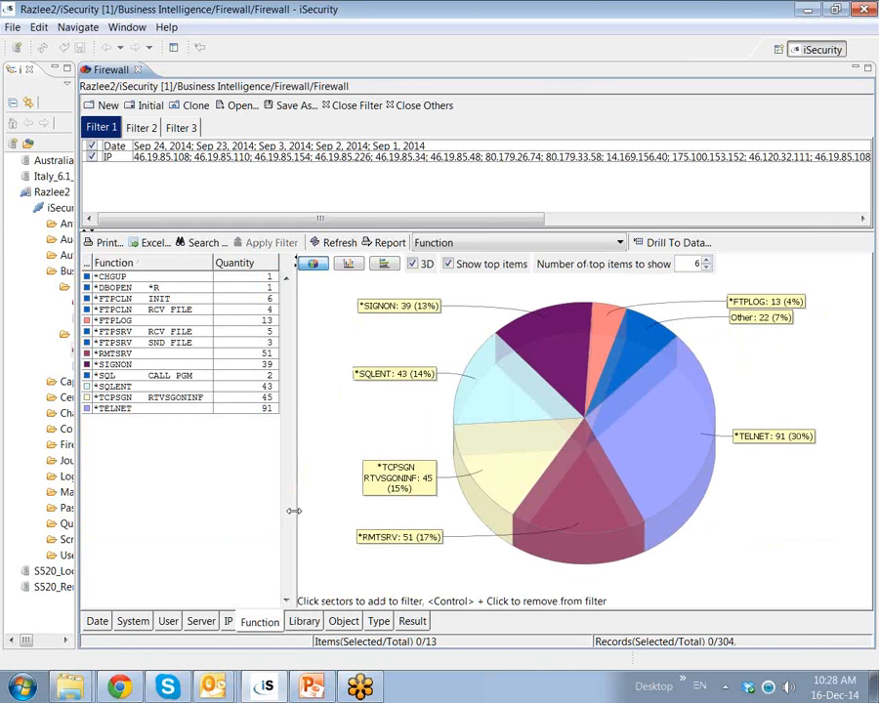
left_click(132, 298)
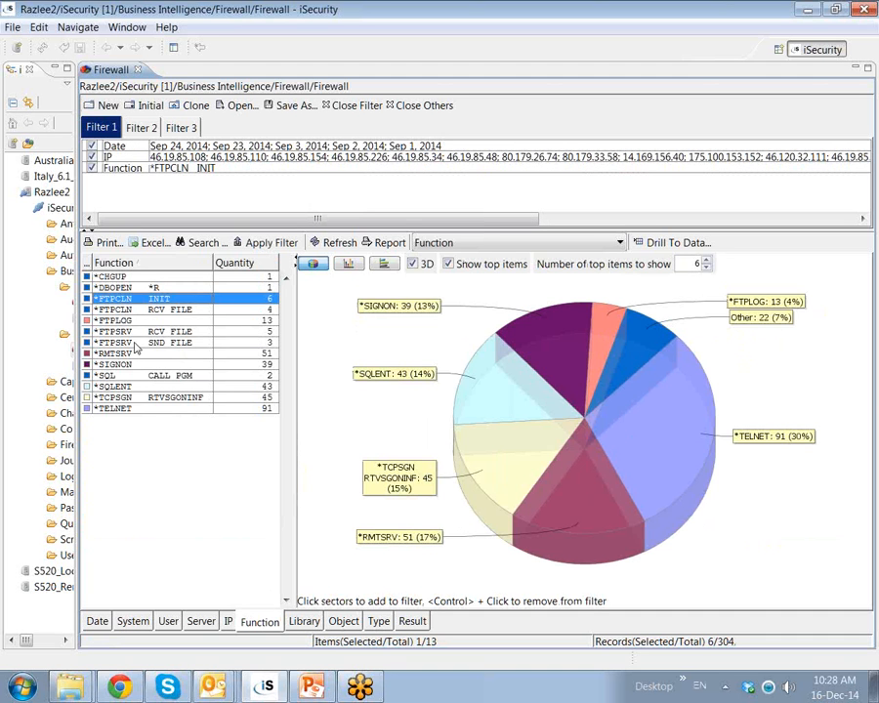
left_click(137, 343, "ctrl")
left_click(135, 331, "ctrl")
left_click(135, 319, "ctrl")
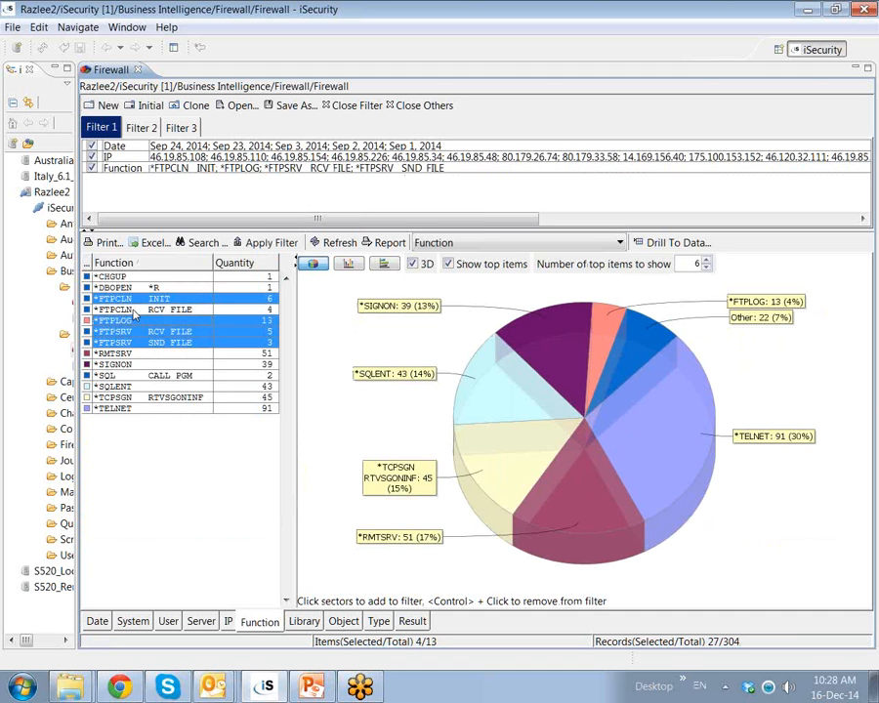
left_click(135, 310, "ctrl")
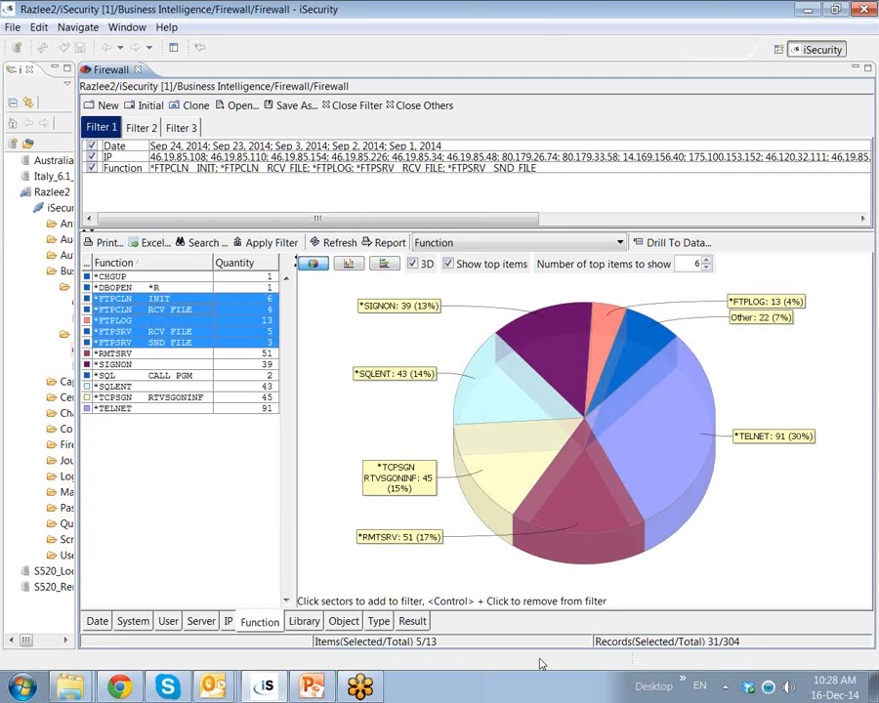
Step: Add the Reject result to the filter and drill down to the matching firewall log entries
left_click(411, 621)
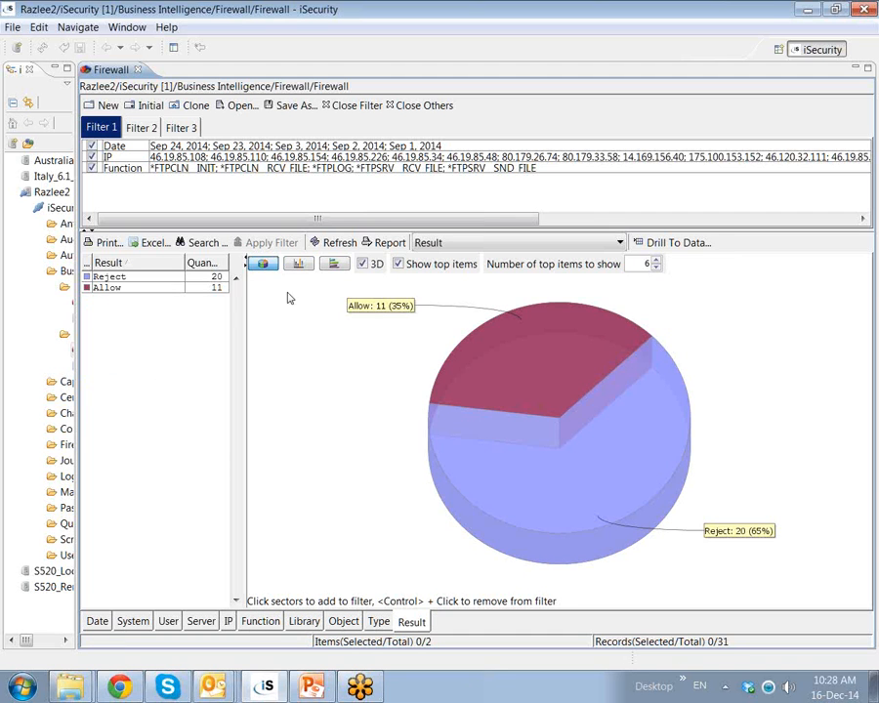
left_click(147, 277)
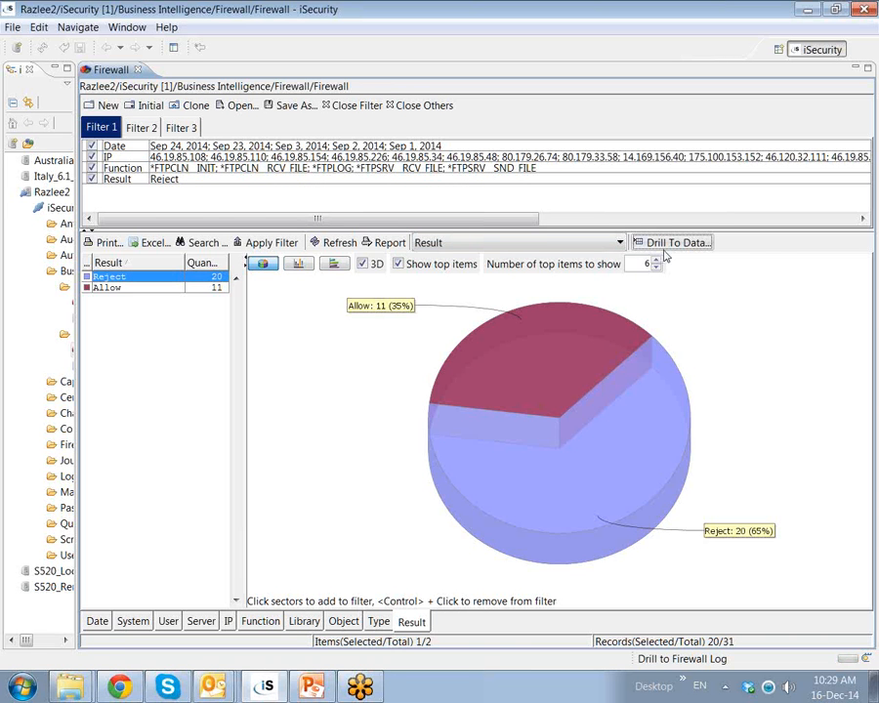
left_click(641, 251)
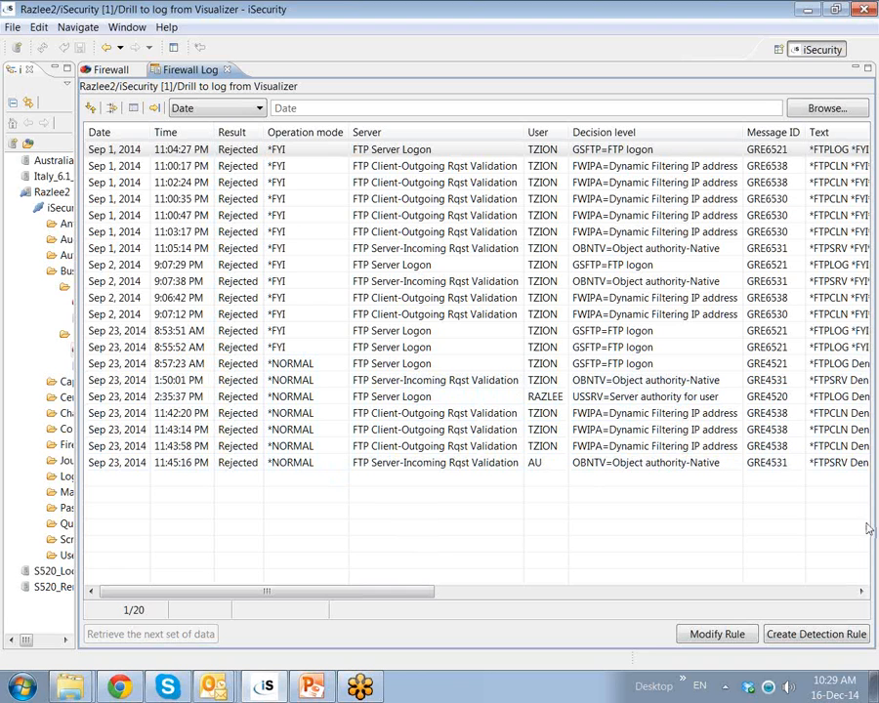
Step: Create a detection rule from the Sep 23, 2014 2:35:37 PM FTP Server Logon entry and have it perform action BI-FOR-I
left_click(232, 401)
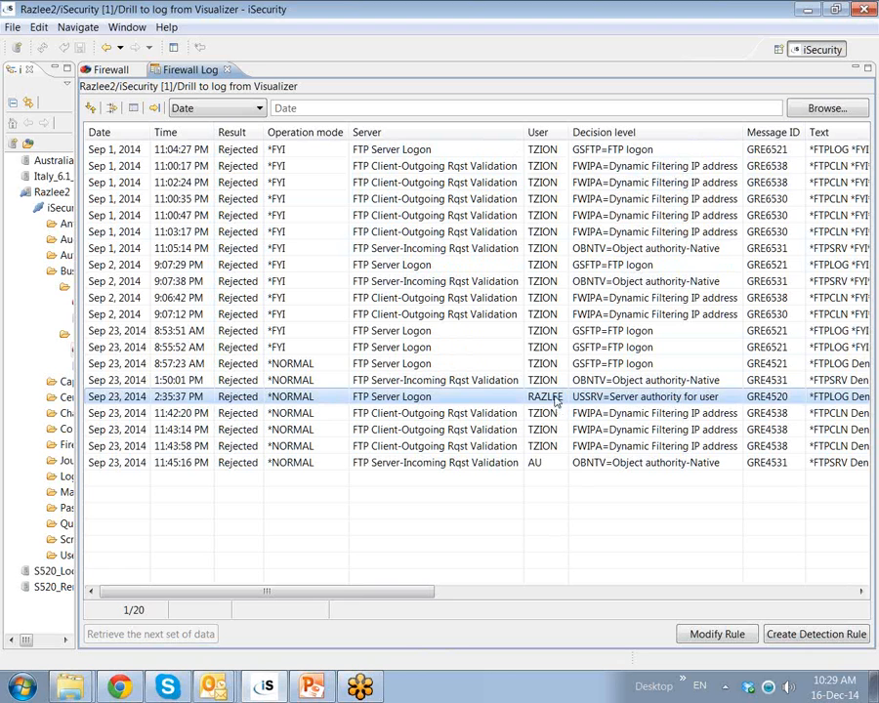
left_click(782, 634)
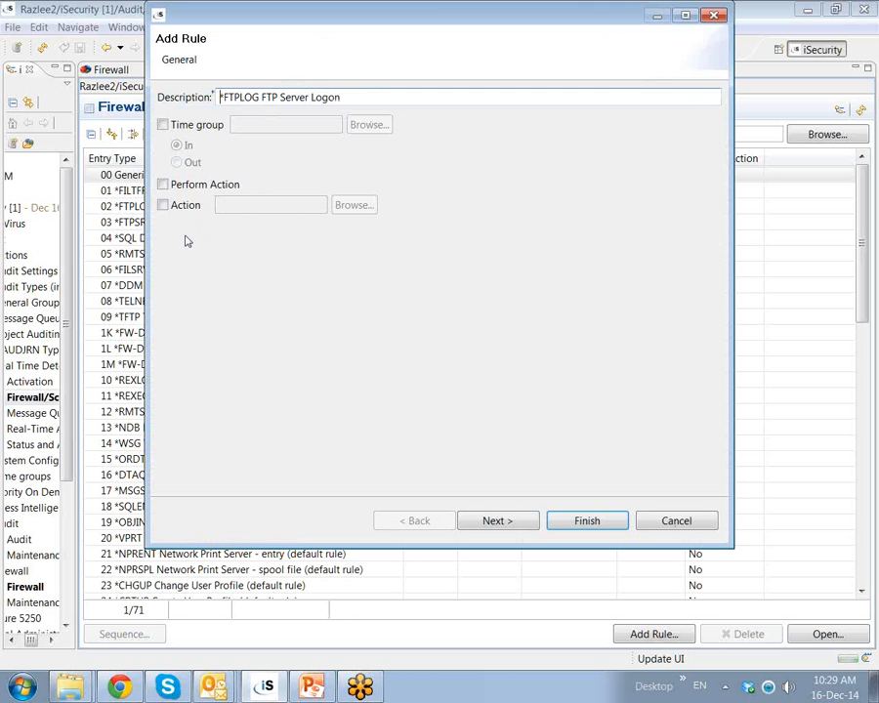
left_click(164, 183)
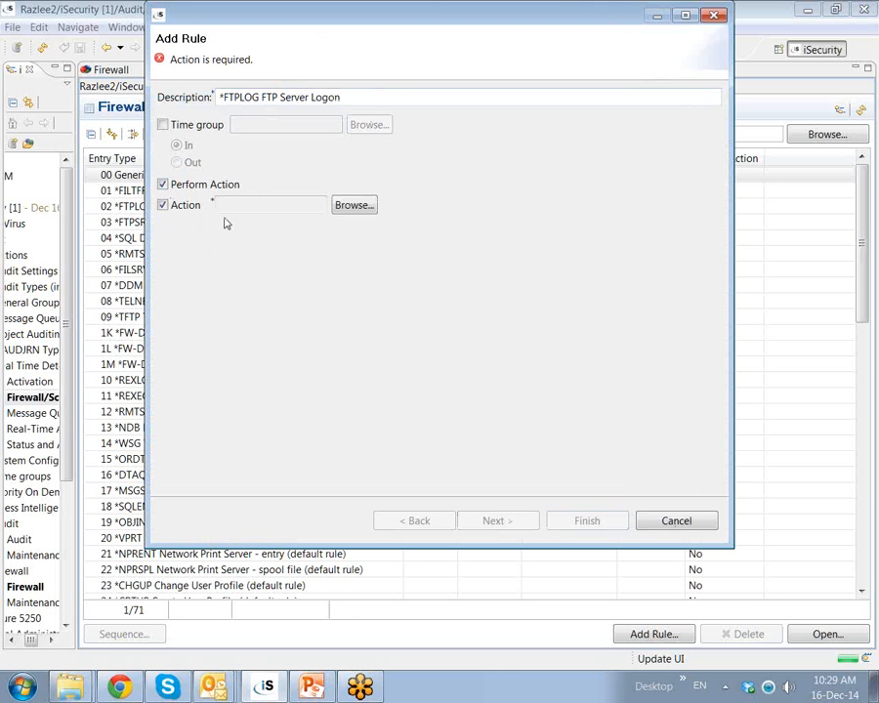
left_click(350, 206)
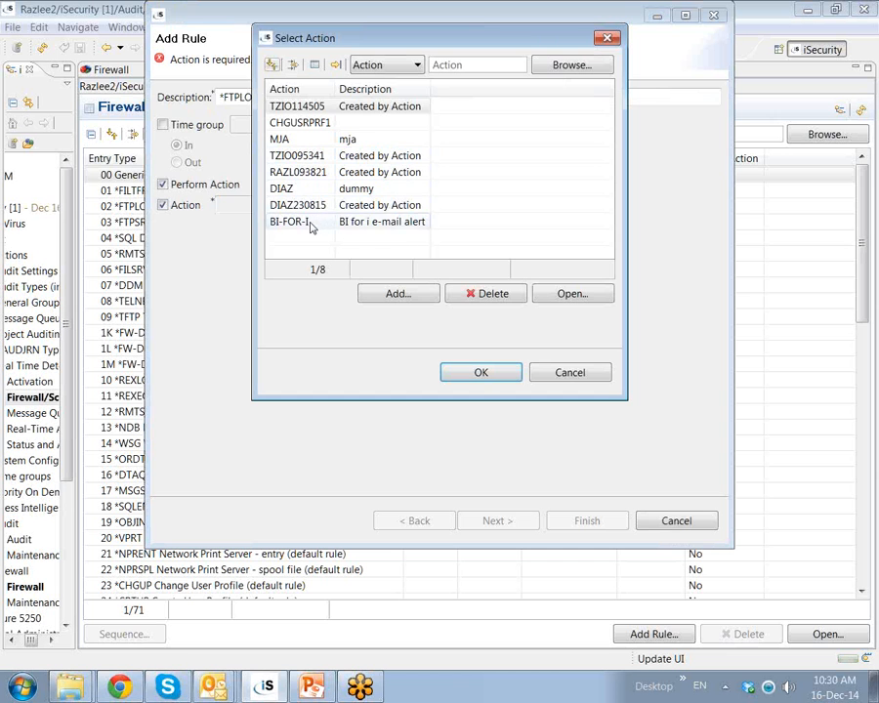
left_click(309, 224)
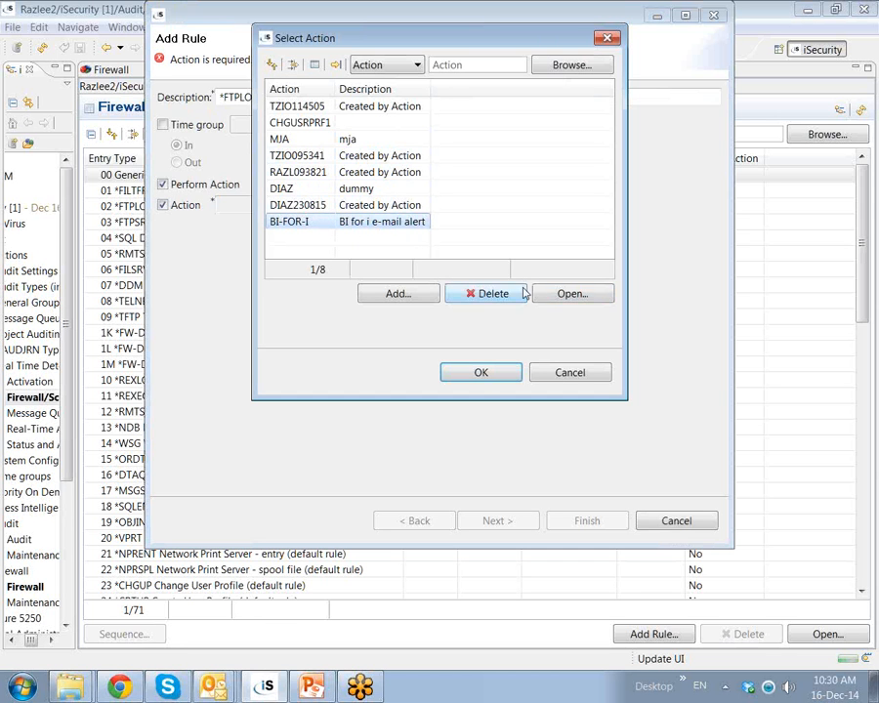
left_click(488, 373)
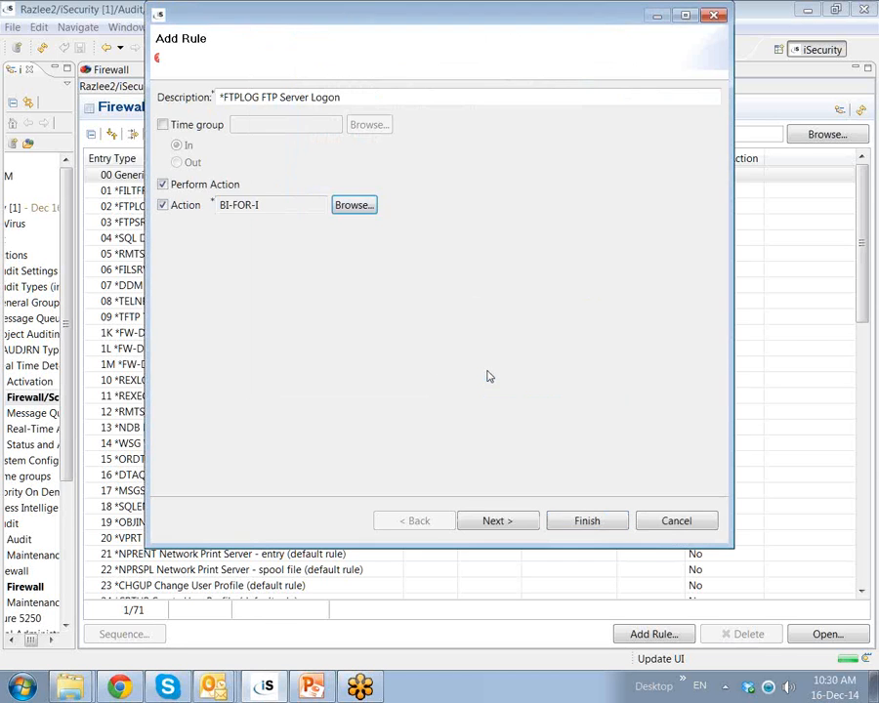
Step: Limit the rule to times outside the WORKHOURS time group
left_click(163, 125)
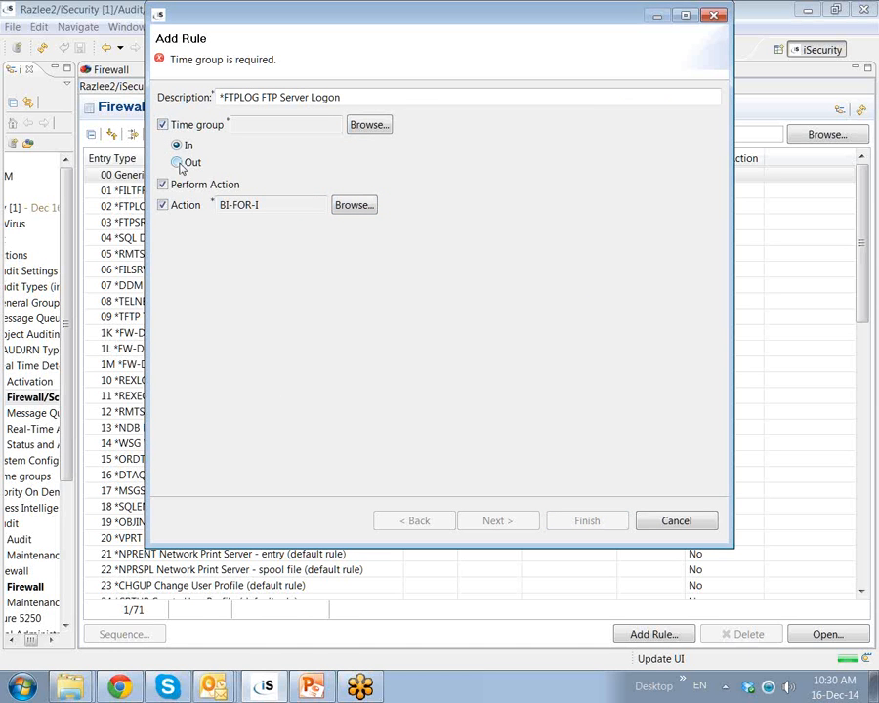
left_click(365, 124)
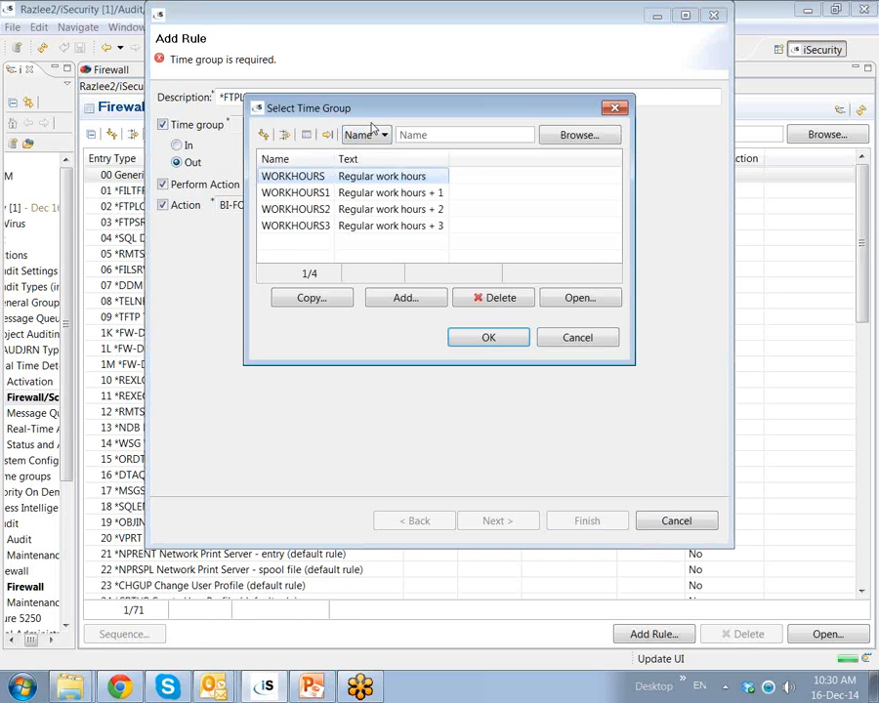
left_click(485, 339)
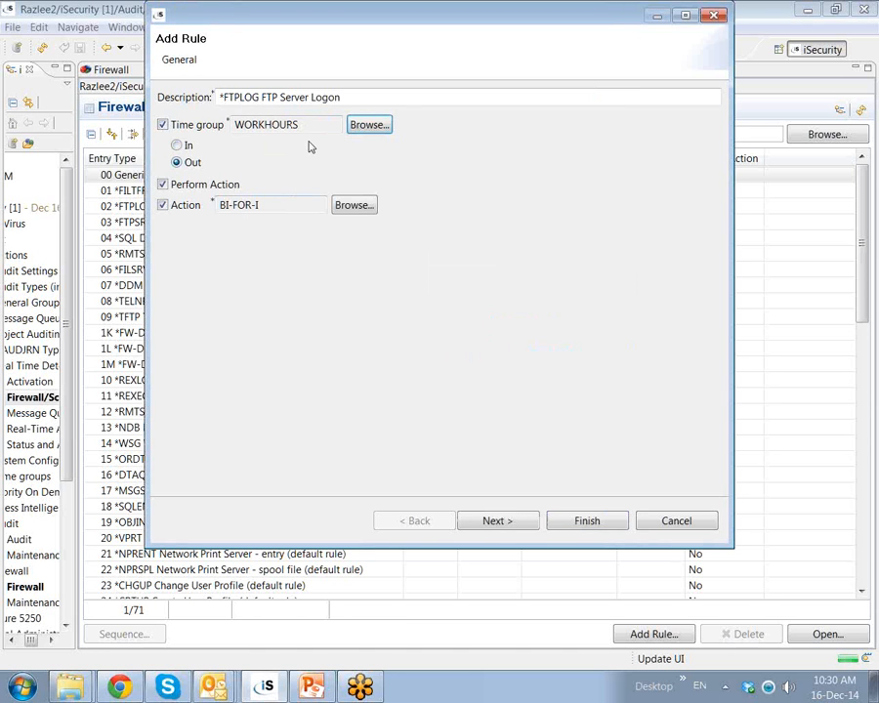
Step: Activate the Server Id, IP address and User profile name filter conditions for the rule and compact the condition list
left_click(512, 521)
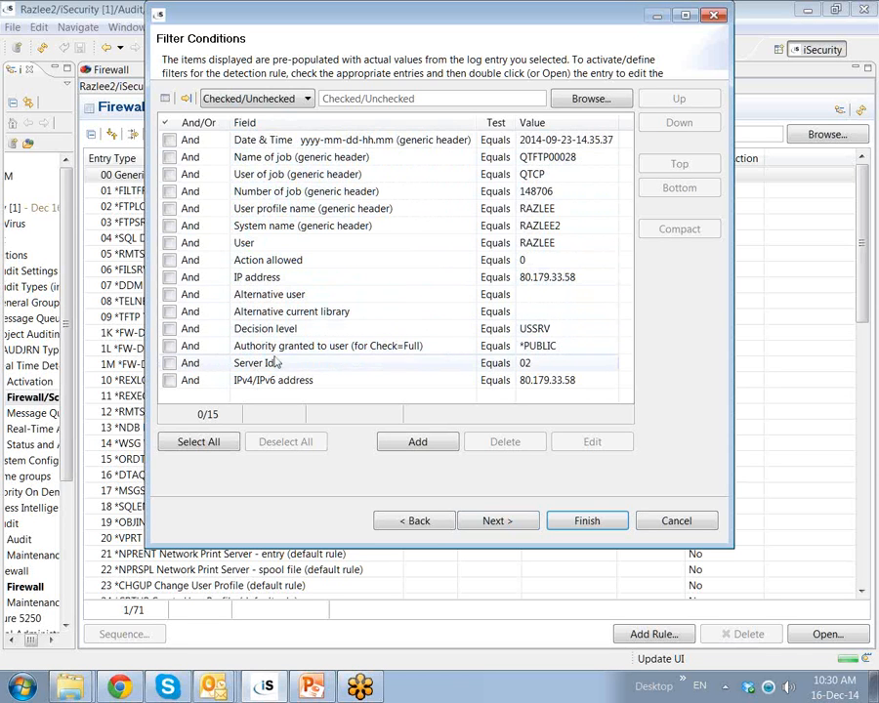
left_click(169, 364)
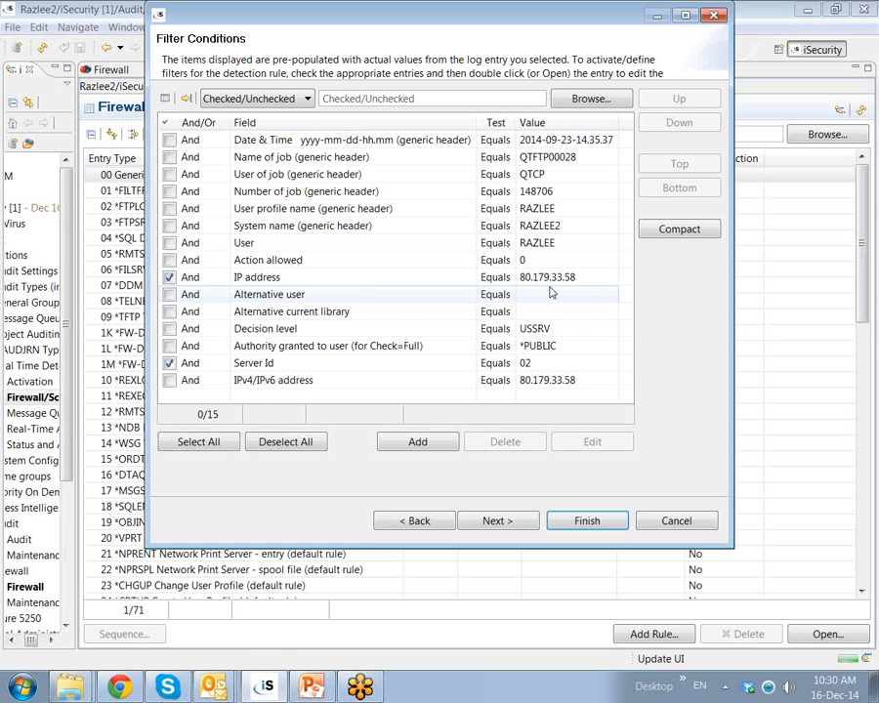
left_click(170, 208)
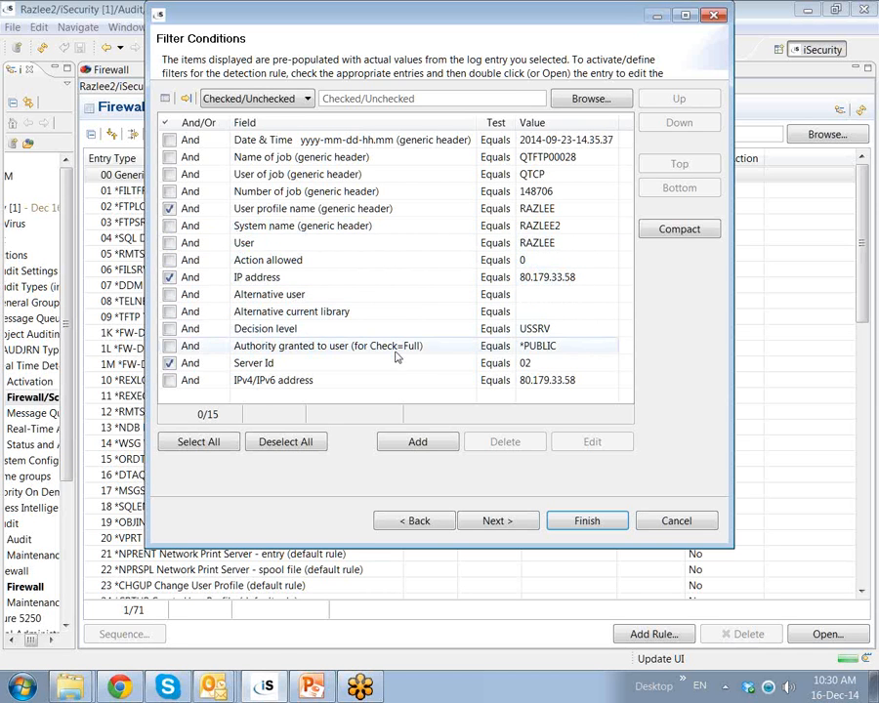
left_click(676, 233)
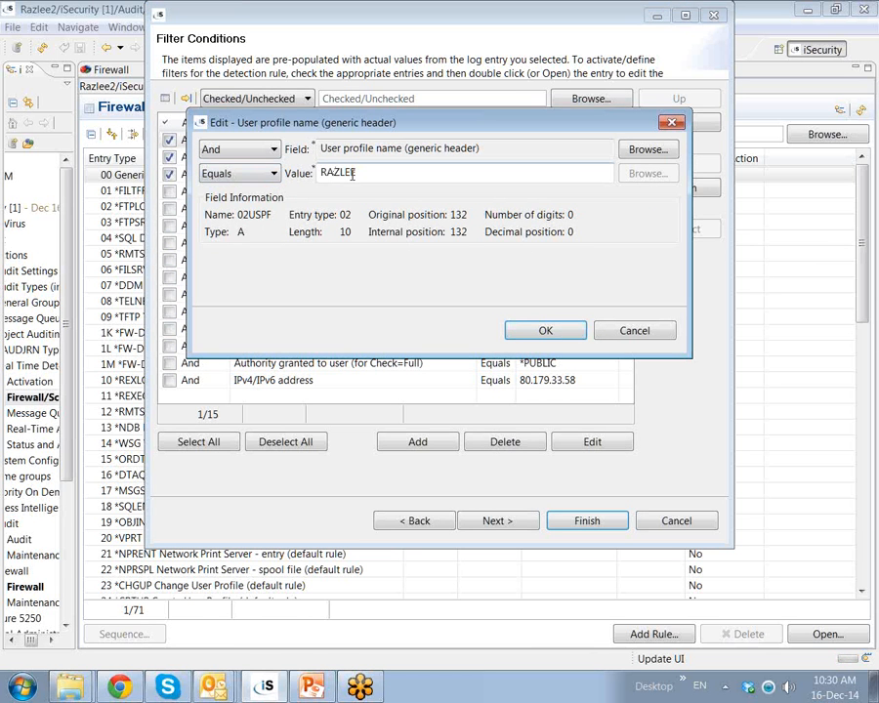
Step: Set the User profile name condition to the List test with the values RAZLEE PROD ERP HR
left_click(275, 176)
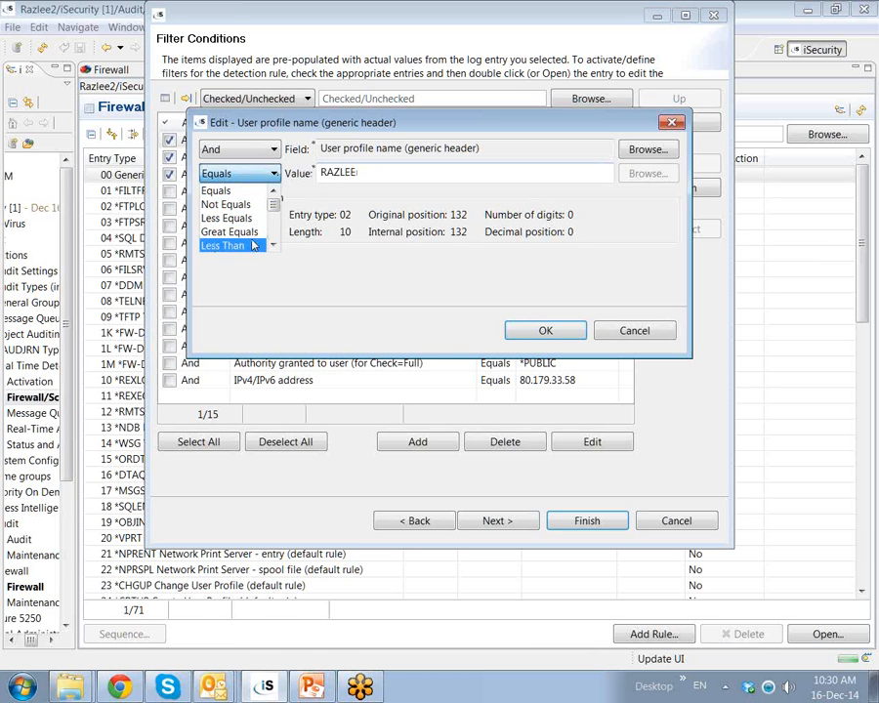
scroll(230, 246, "down", 2)
left_click(226, 220)
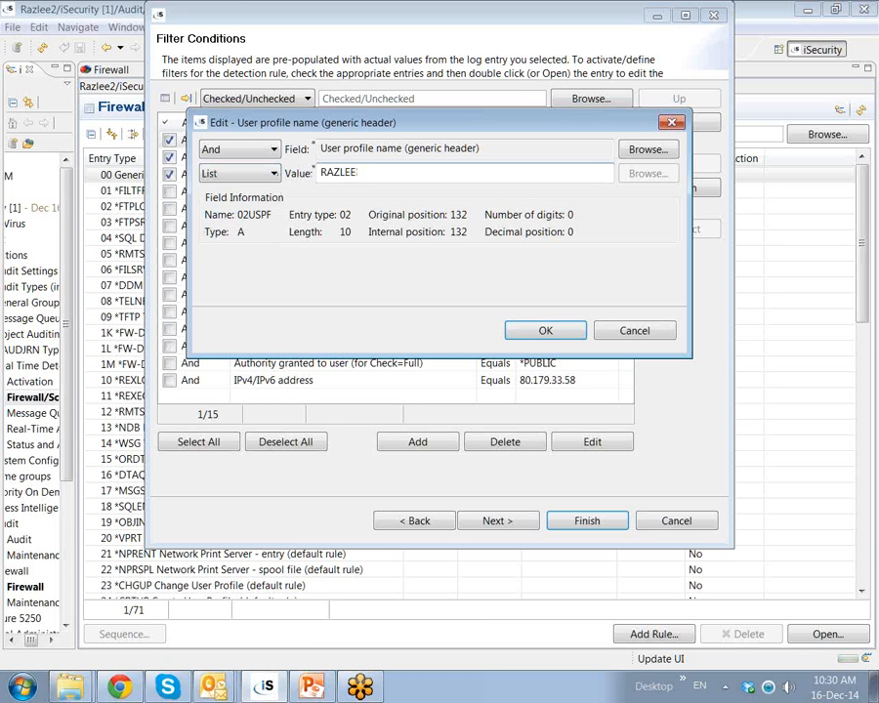
type("PROD ERP HR")
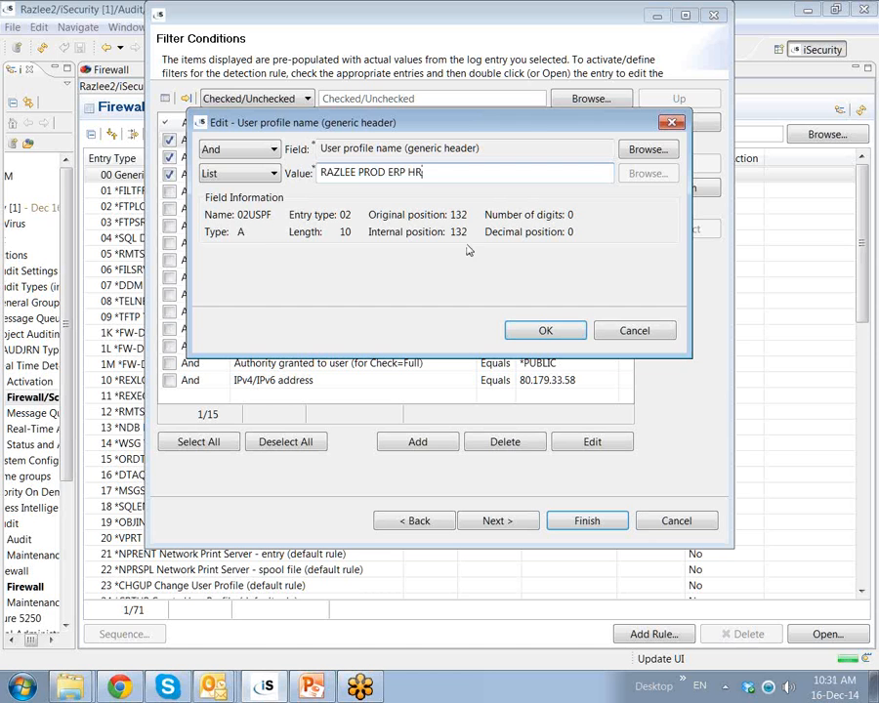
left_click(536, 337)
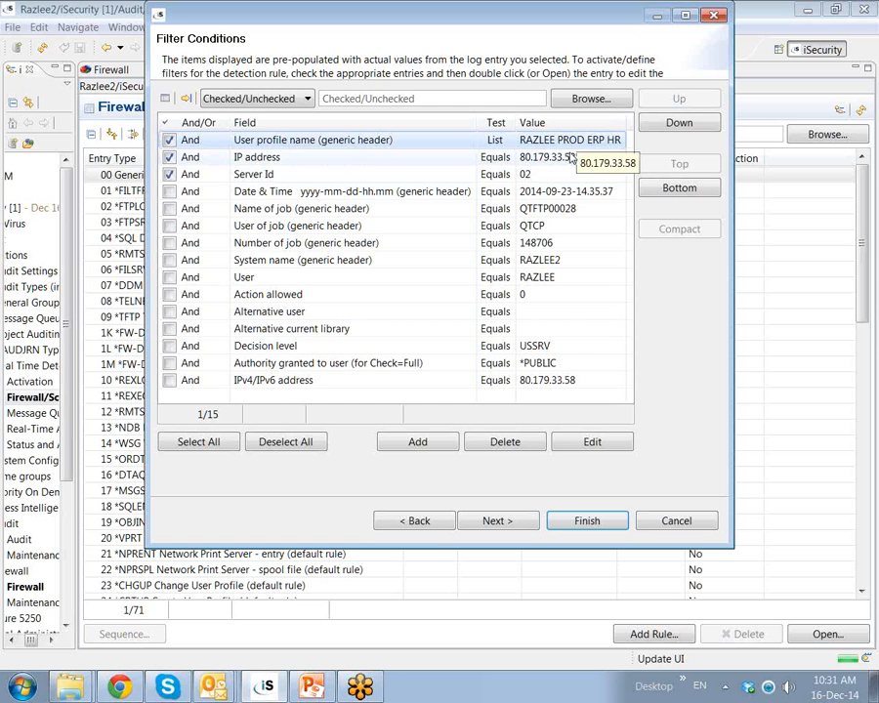
Step: Set the IP address condition to the Start test with the value 80.179.33
double_click(259, 160)
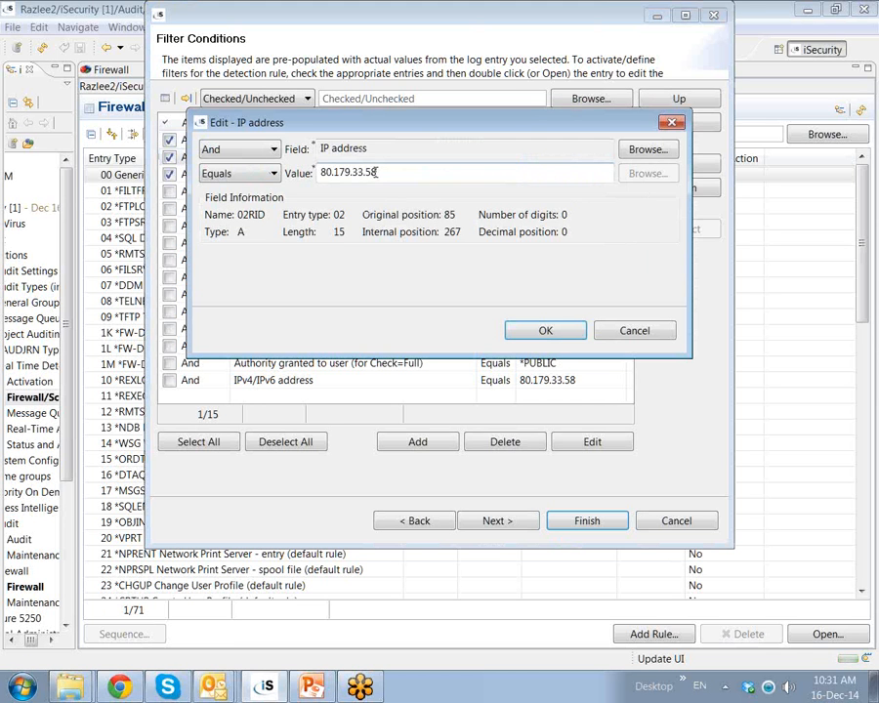
left_click_drag(364, 172, 389, 171)
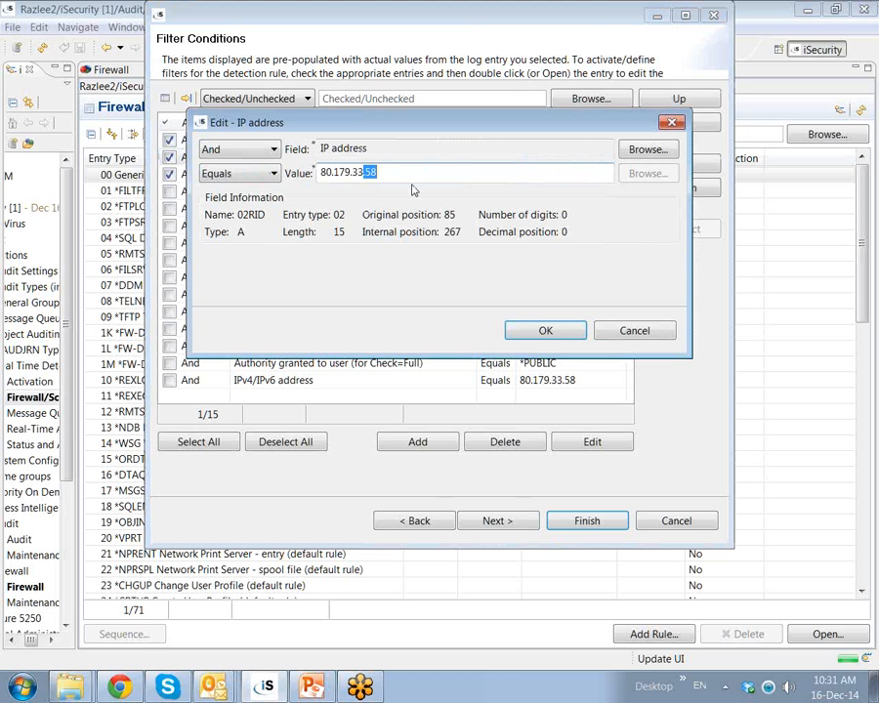
key("BackSpace")
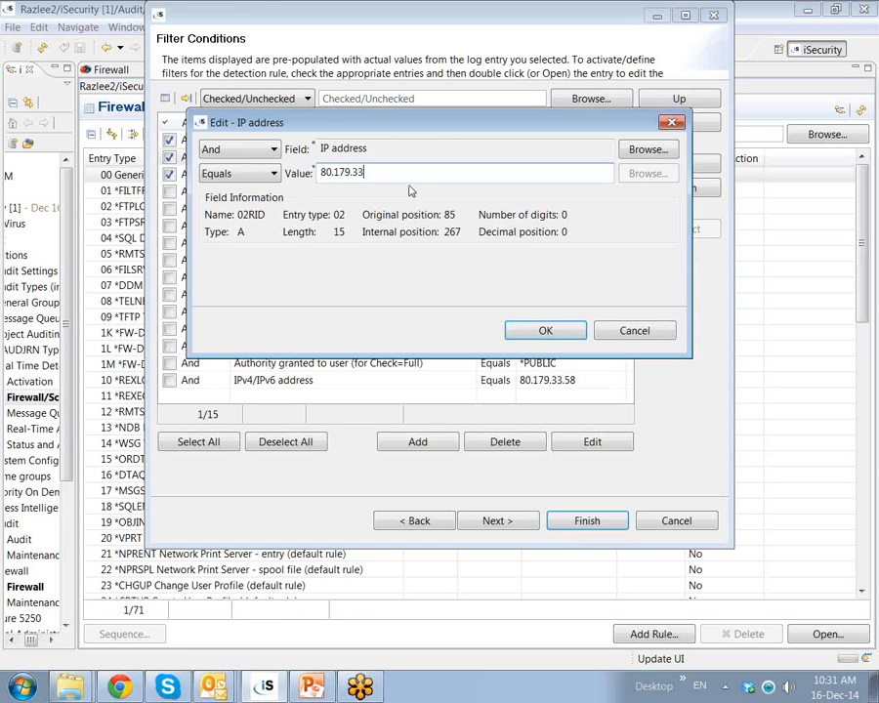
left_click(273, 173)
scroll(273, 239, "down", 3)
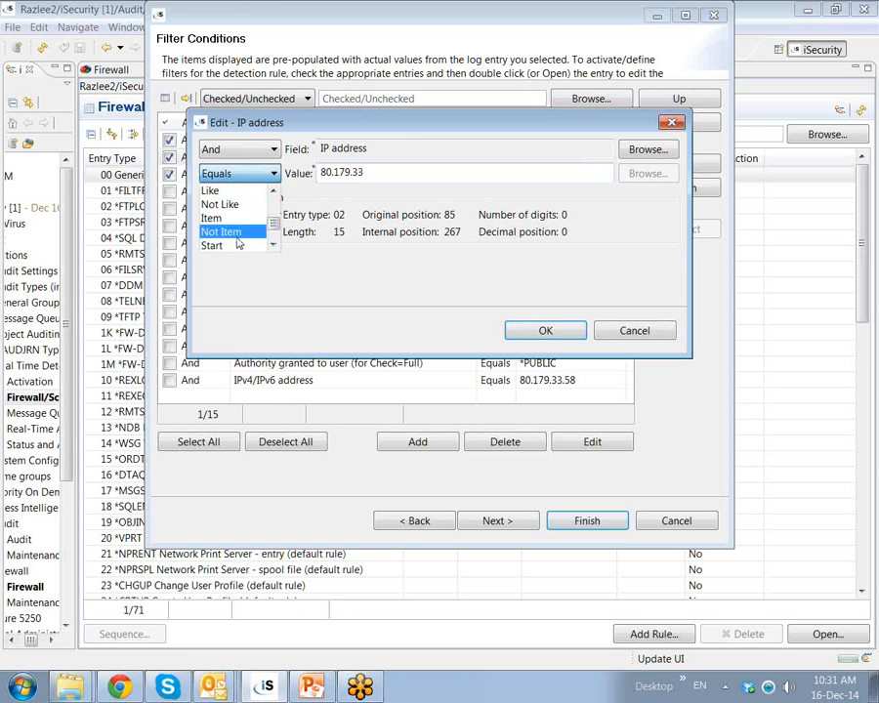
left_click(225, 244)
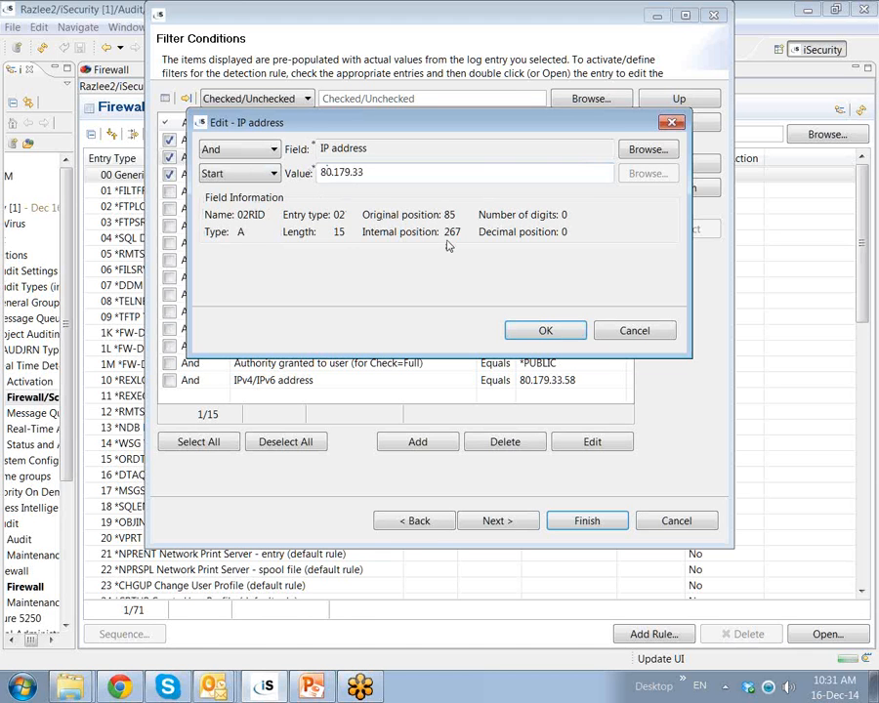
left_click(546, 330)
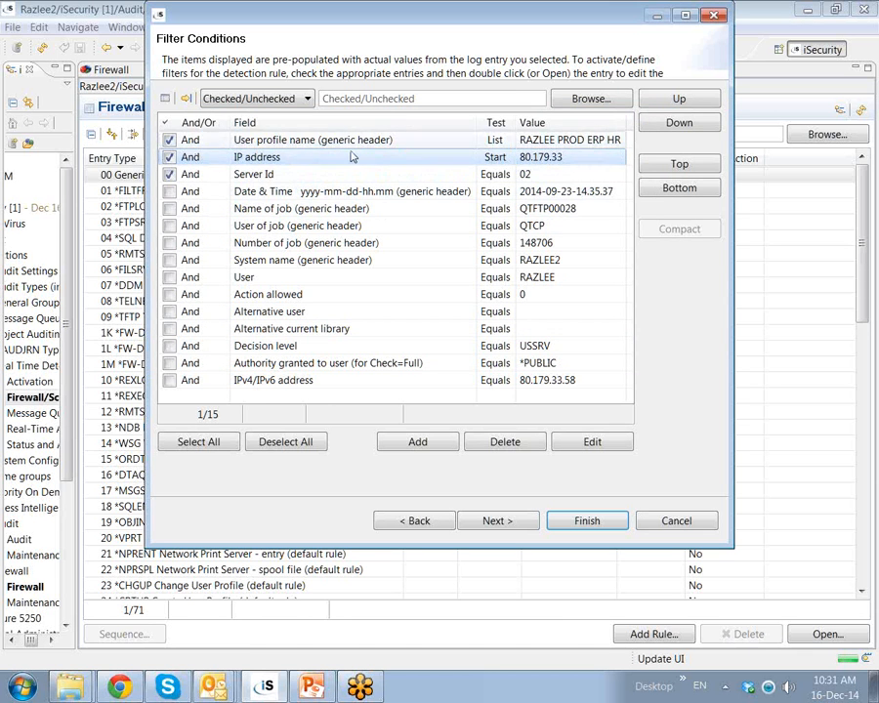
Step: Begin the rule's message with "JOB", the job replacement variables, "from IP address" and the IP address replacement field
left_click(495, 522)
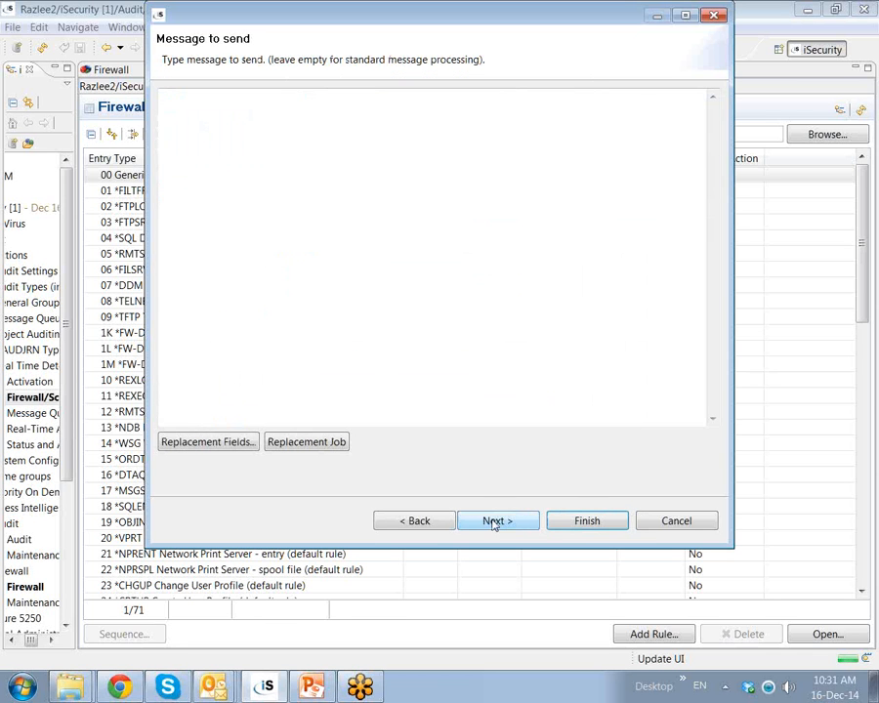
left_click(258, 155)
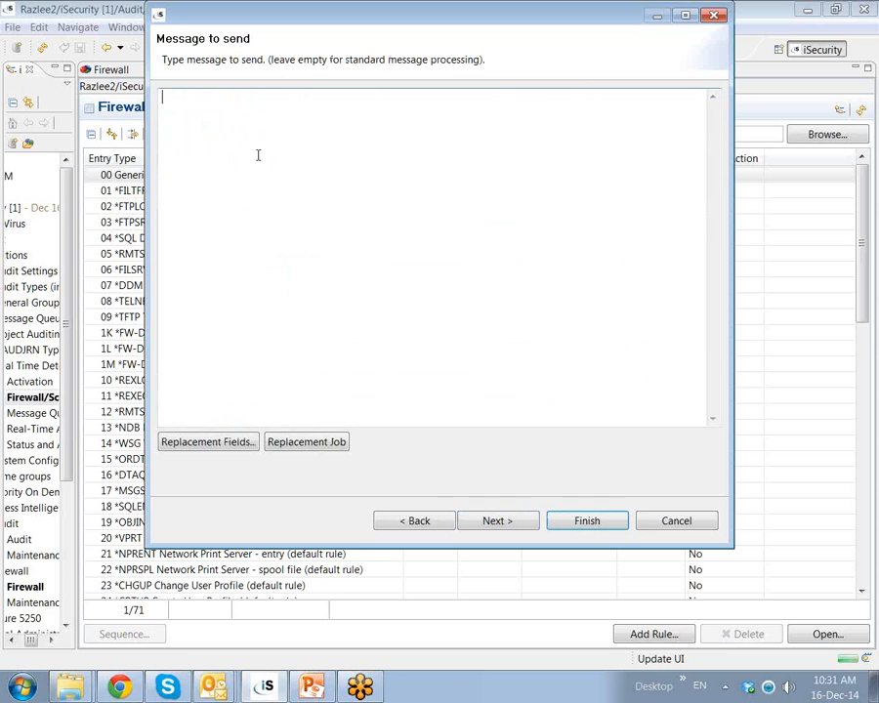
type("JOB")
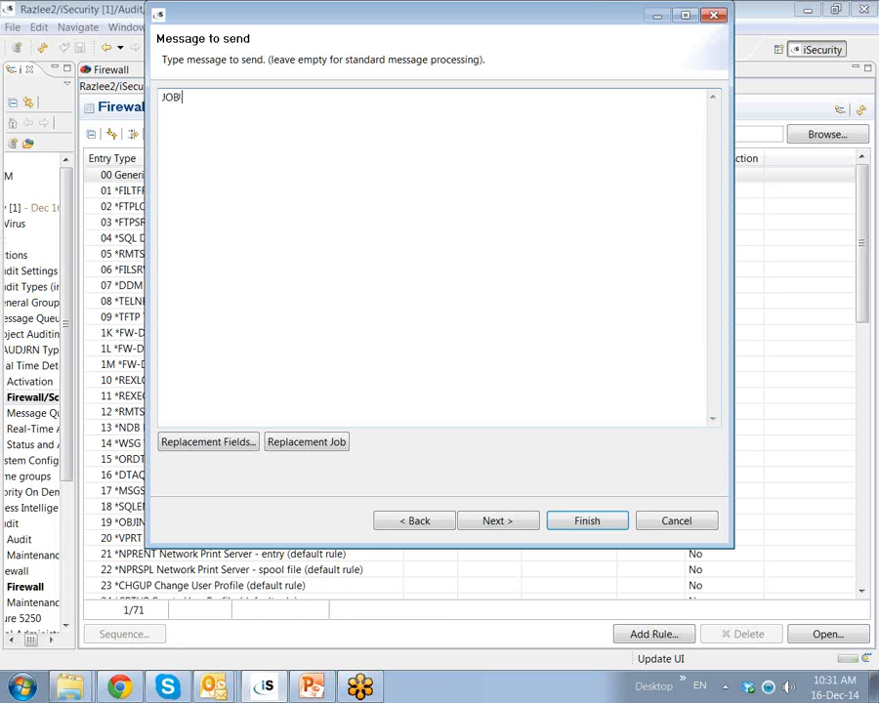
left_click(308, 442)
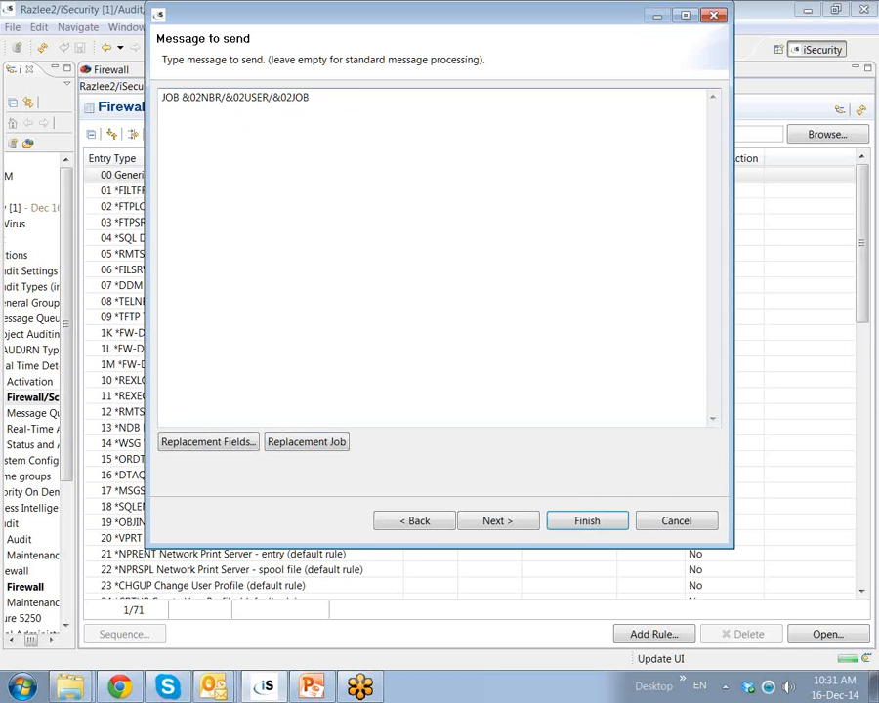
type("from IP address")
left_click(217, 447)
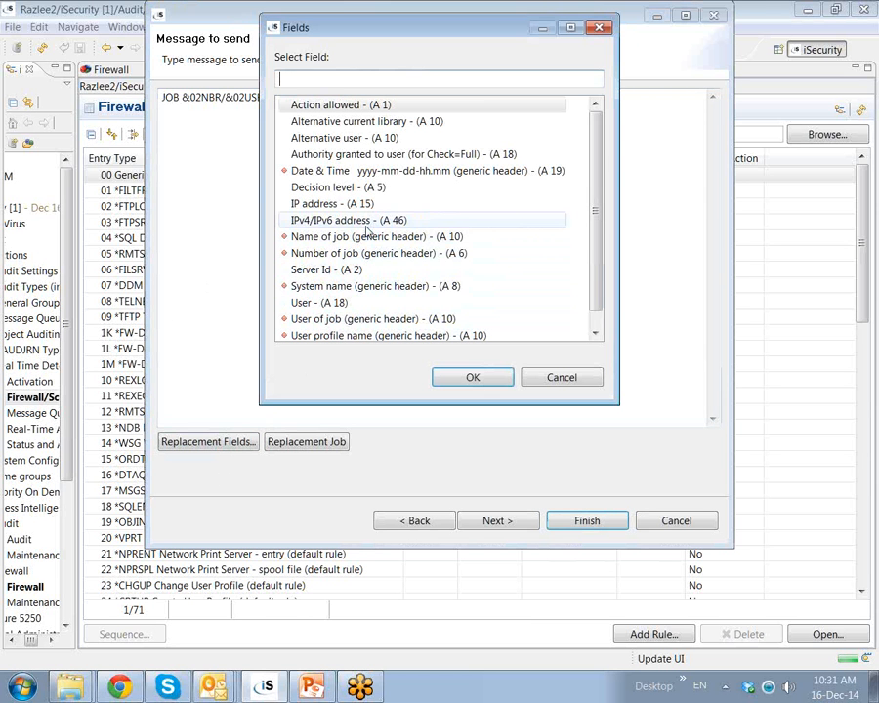
left_click(342, 203)
left_click(475, 377)
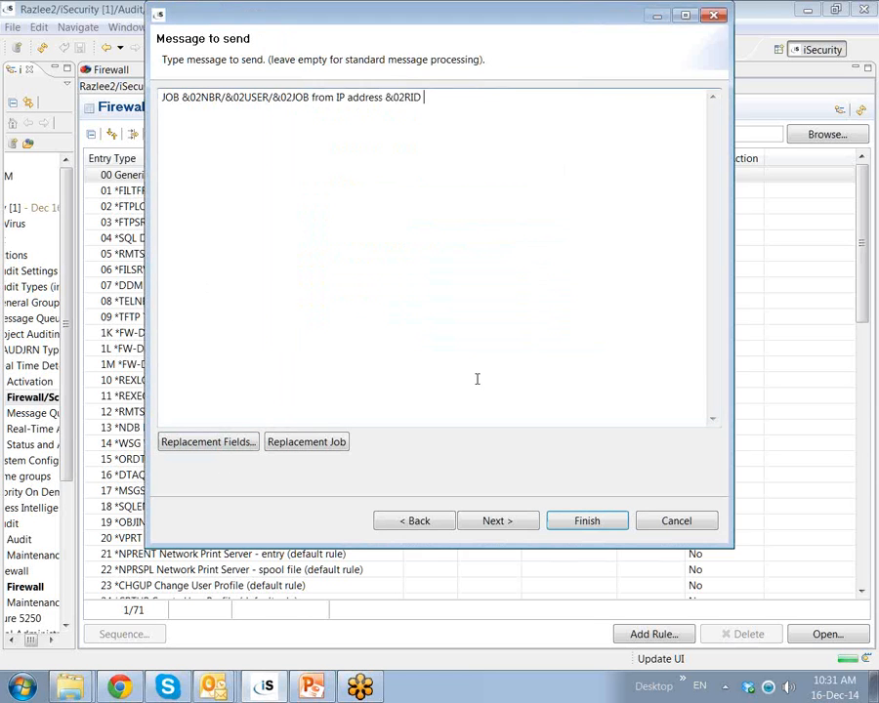
Step: Extend the message with "was initiated by User" and the User profile name replacement field
type("was initiated by U")
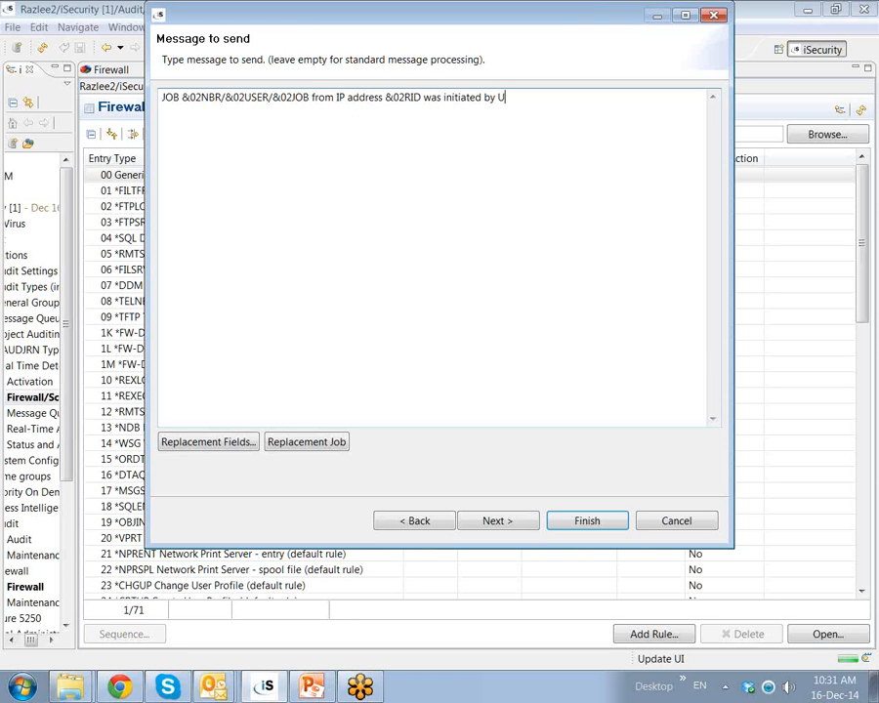
type("ser")
left_click(237, 448)
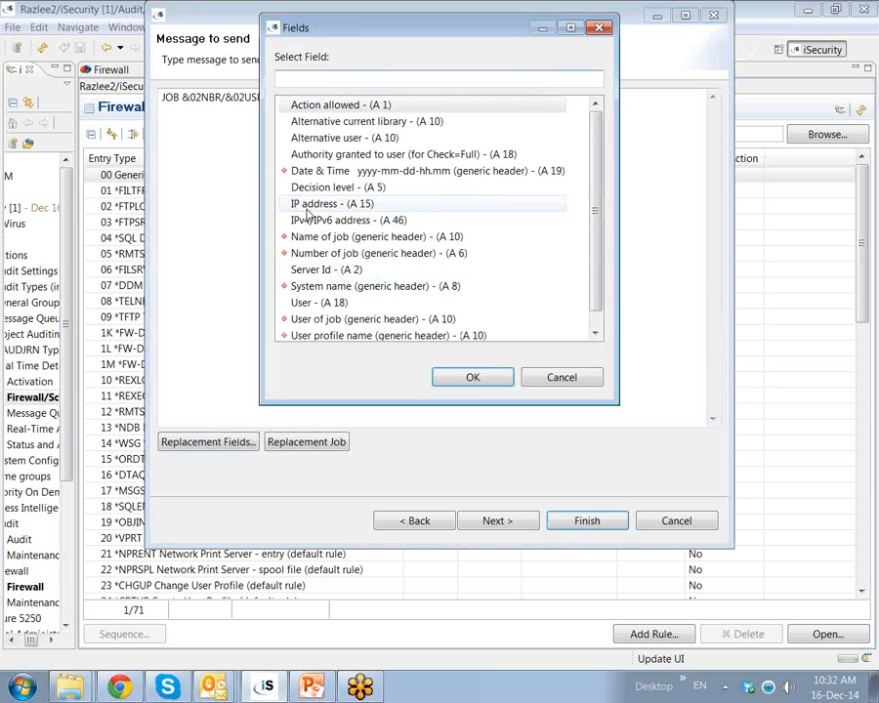
scroll(597, 315, "down", 1)
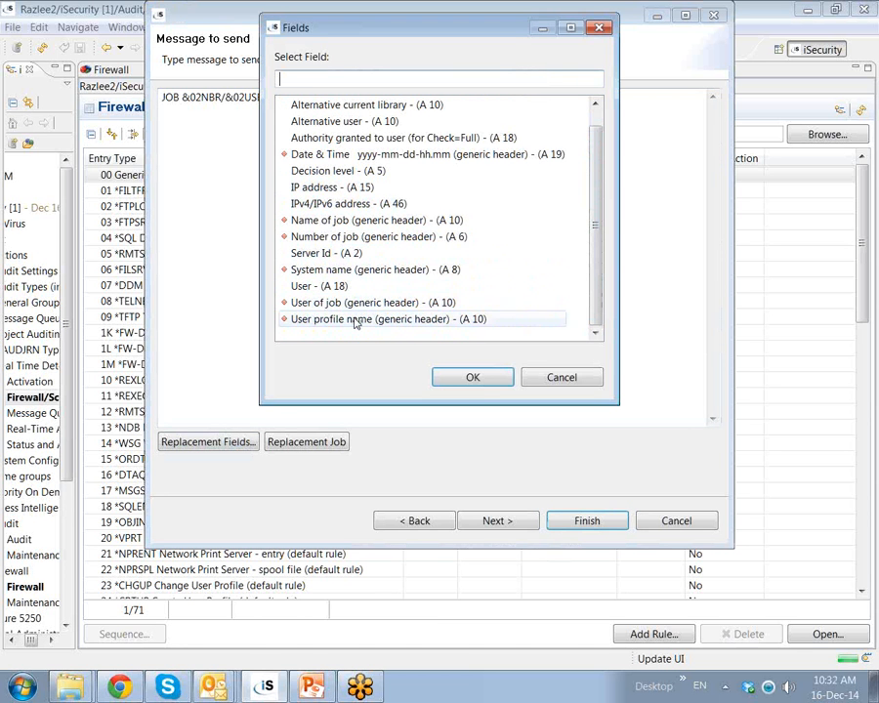
left_click(400, 321)
left_click(473, 378)
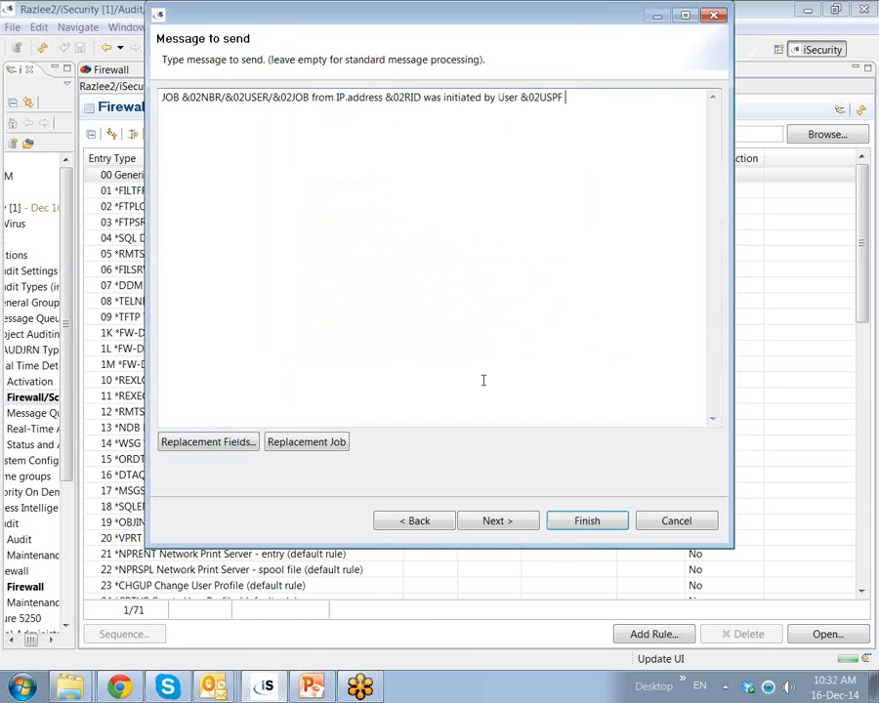
Step: Add the explanation "This is free format text." to the rule, with no classification
left_click(498, 523)
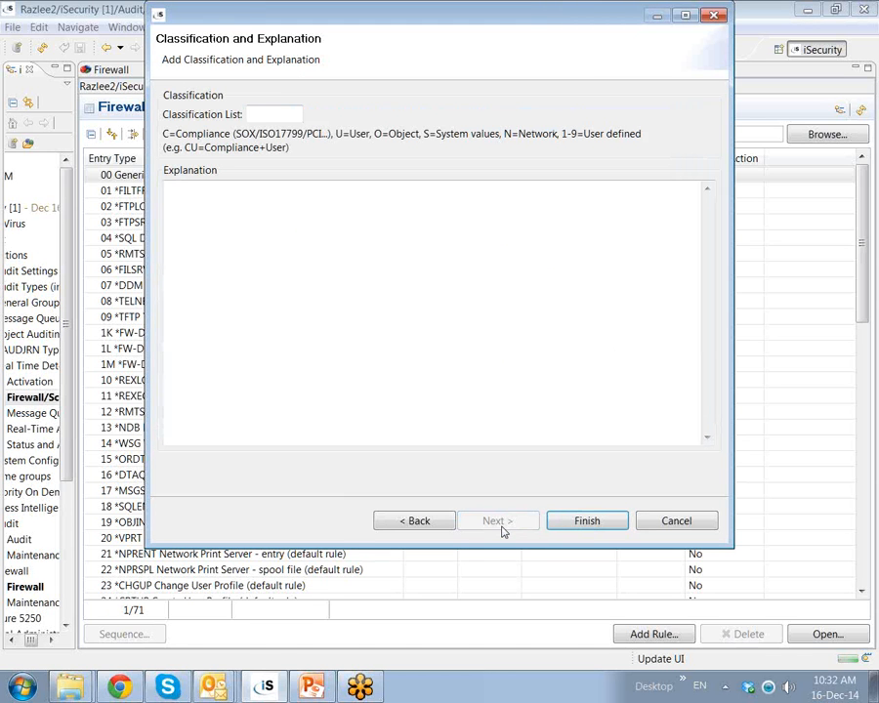
left_click(218, 259)
type("This is")
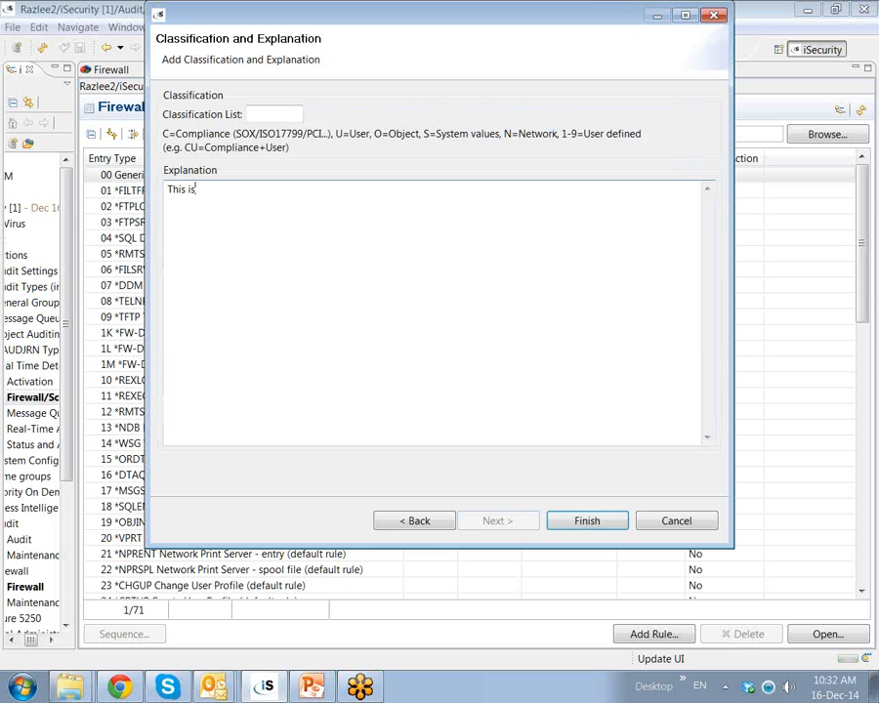
type(" free format text.")
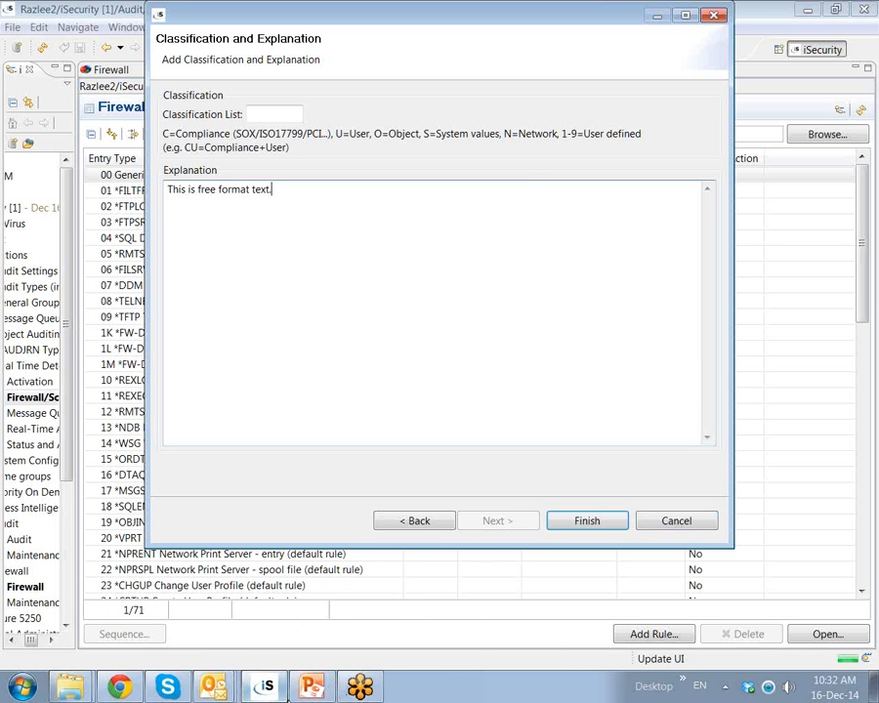
Step: Switch to the PowerPoint presentation and show its closing slide
mouse_move(276, 697)
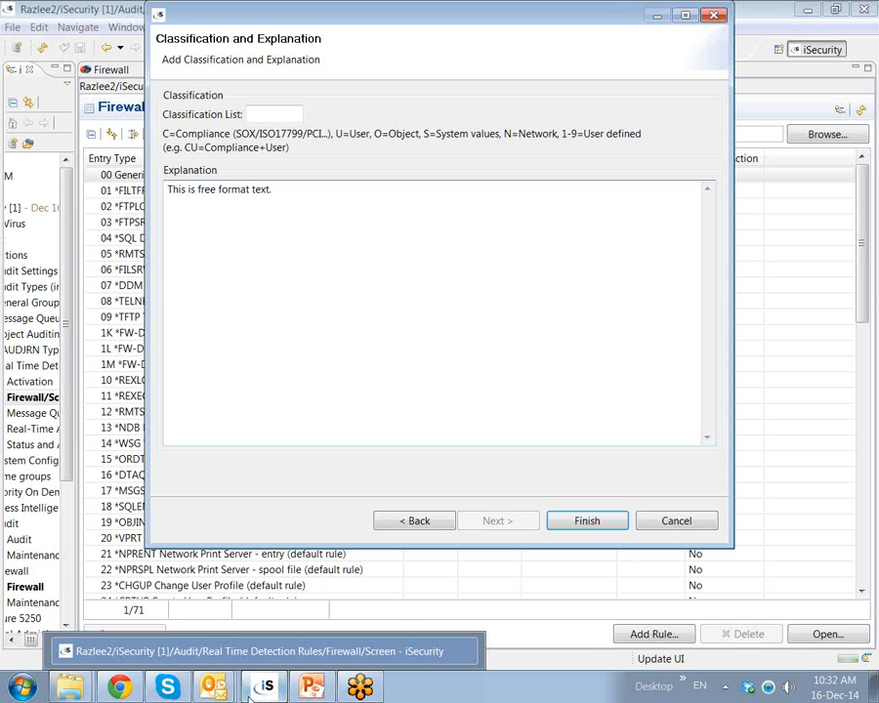
left_click(313, 690)
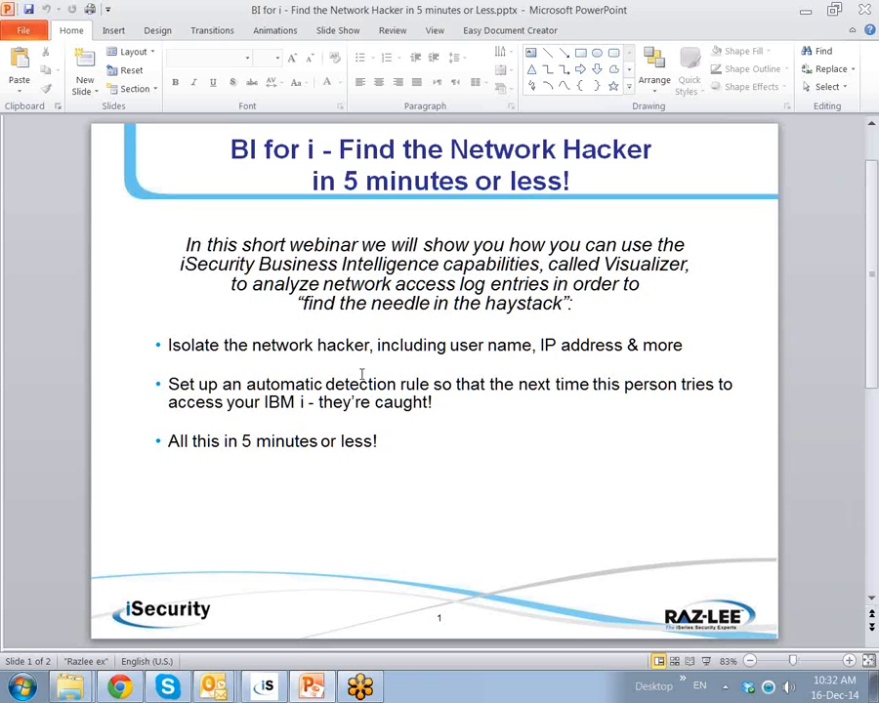
scroll(361, 375, "down", 1)
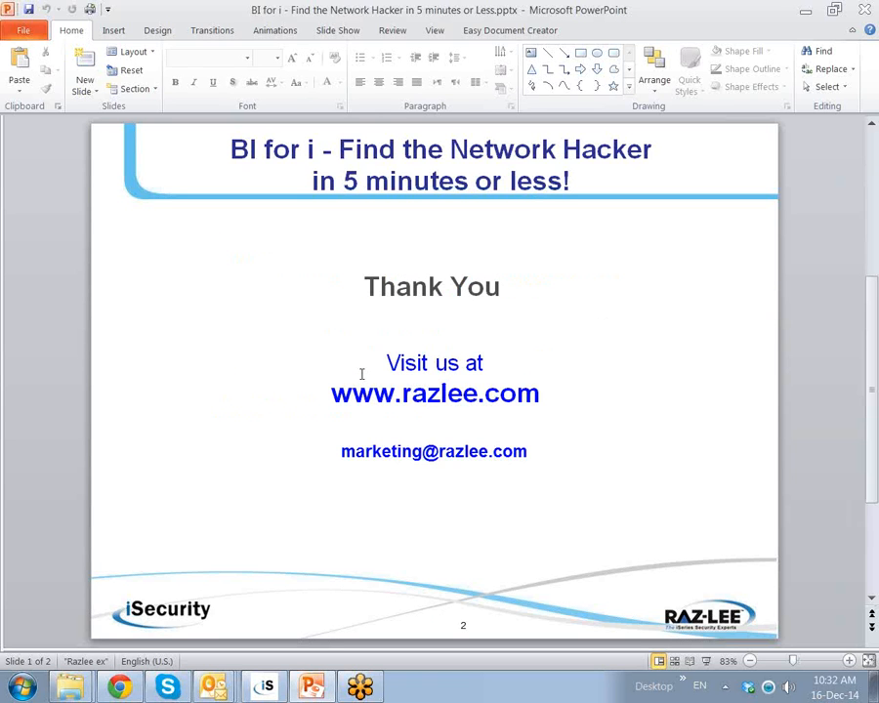